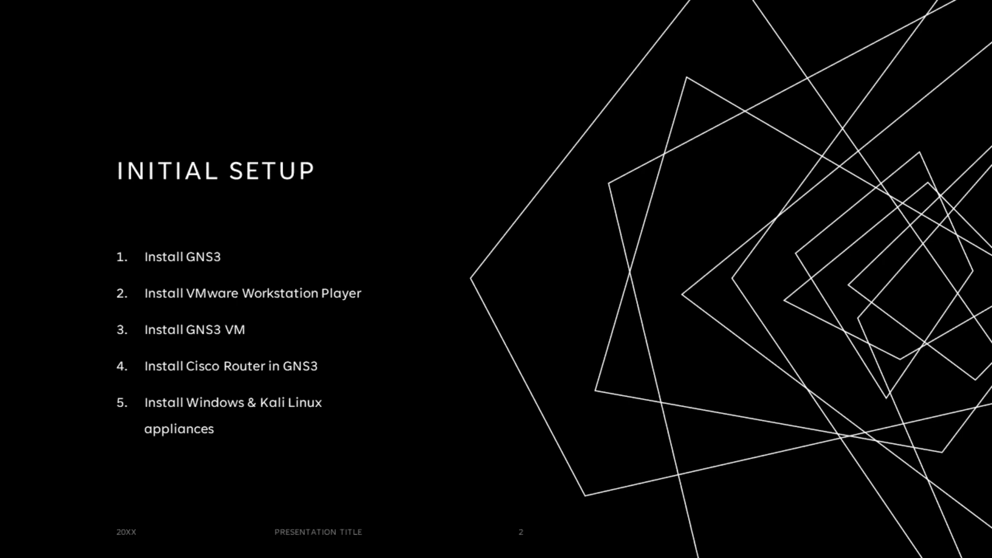
Step: Download the Windows installer for GNS3 version 2.2.36 from the GNS3 download page
{"action": "key", "text": "Right"}
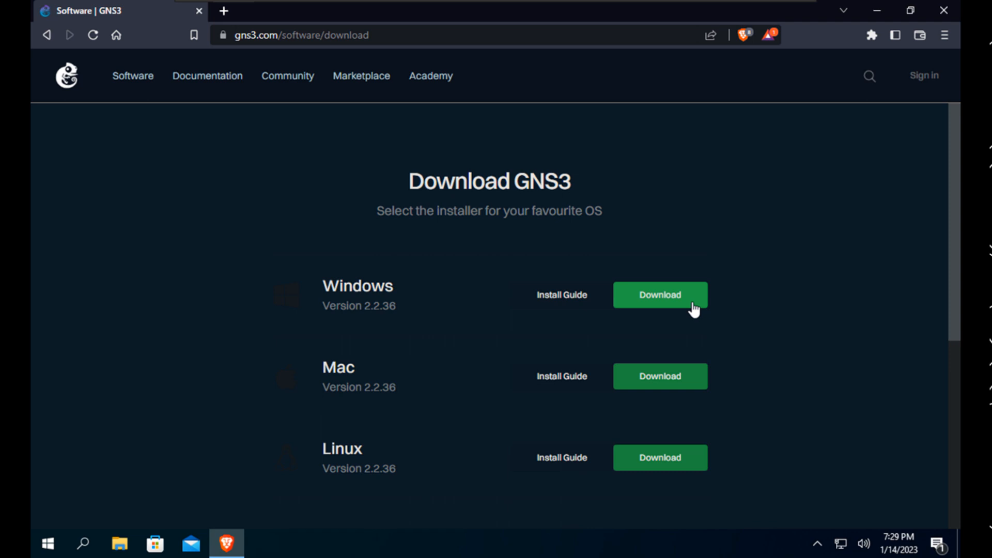
{"action": "left_click", "coordinate": [692, 305]}
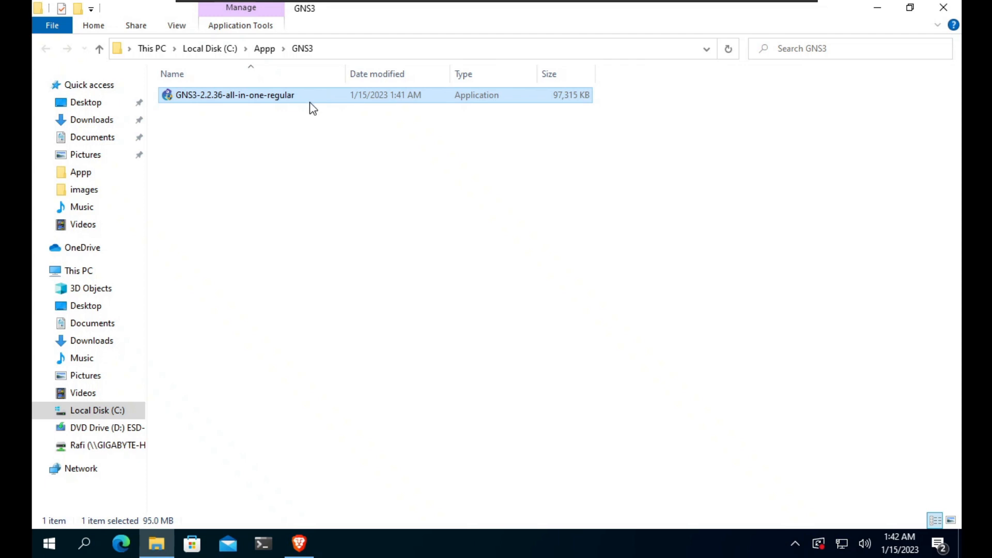
Step: Run the GNS3-2.2.36-all-in-one-regular installer, accept its license, keep the GNS3 Start Menu folder and install into C:\Program Files\GNS3
{"action": "double_click", "coordinate": [310, 97]}
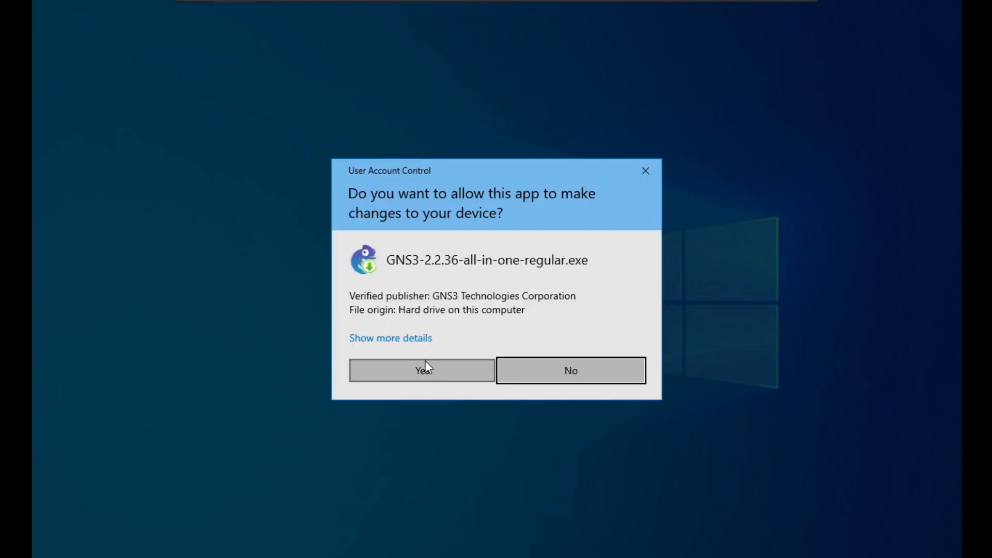
{"action": "left_click", "coordinate": [426, 364]}
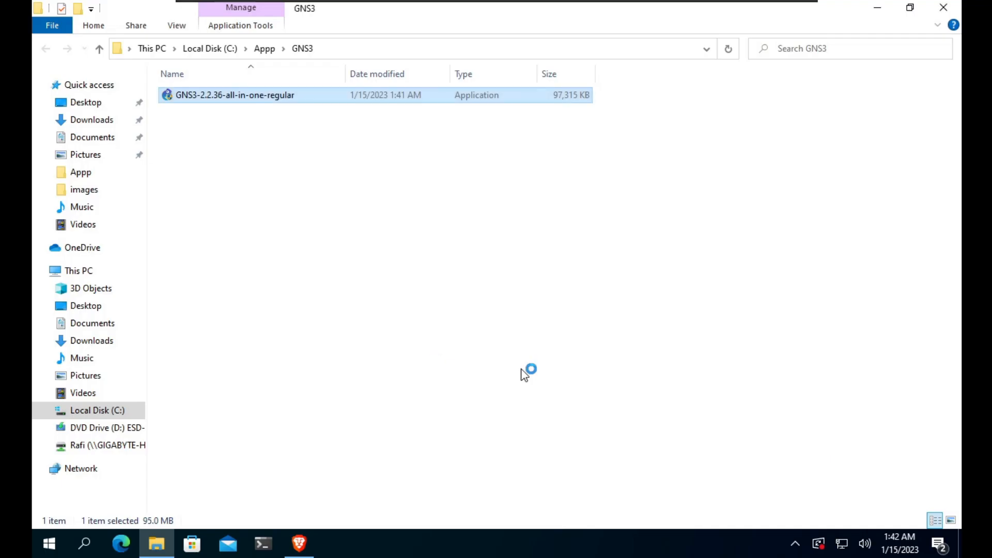
{"action": "left_click", "coordinate": [568, 389]}
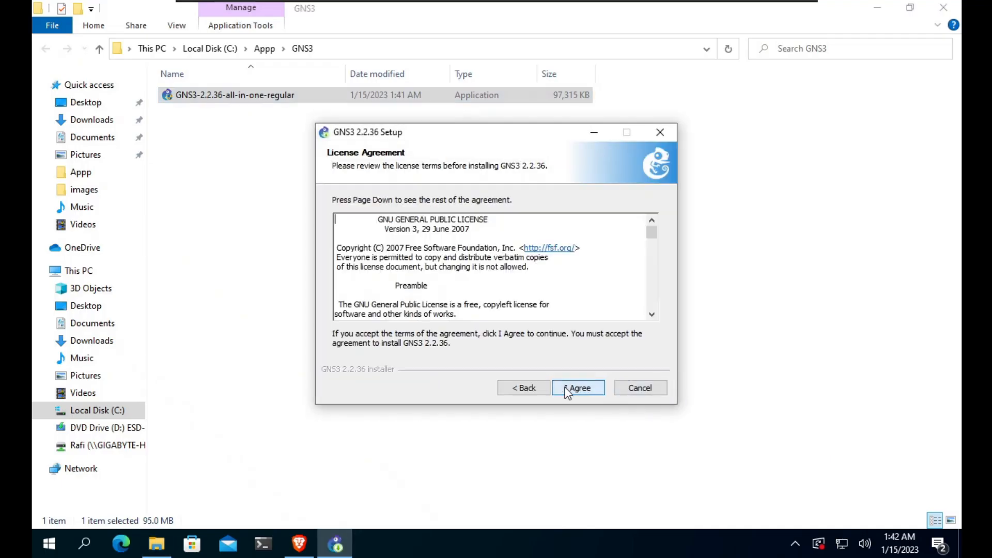
{"action": "left_click", "coordinate": [568, 389]}
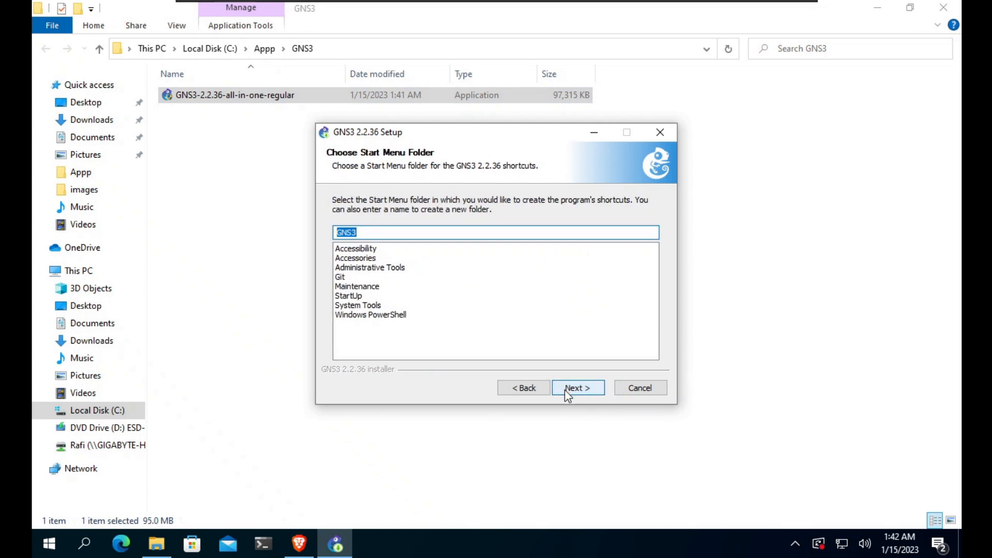
{"action": "left_click", "coordinate": [568, 389]}
{"action": "left_click", "coordinate": [567, 389]}
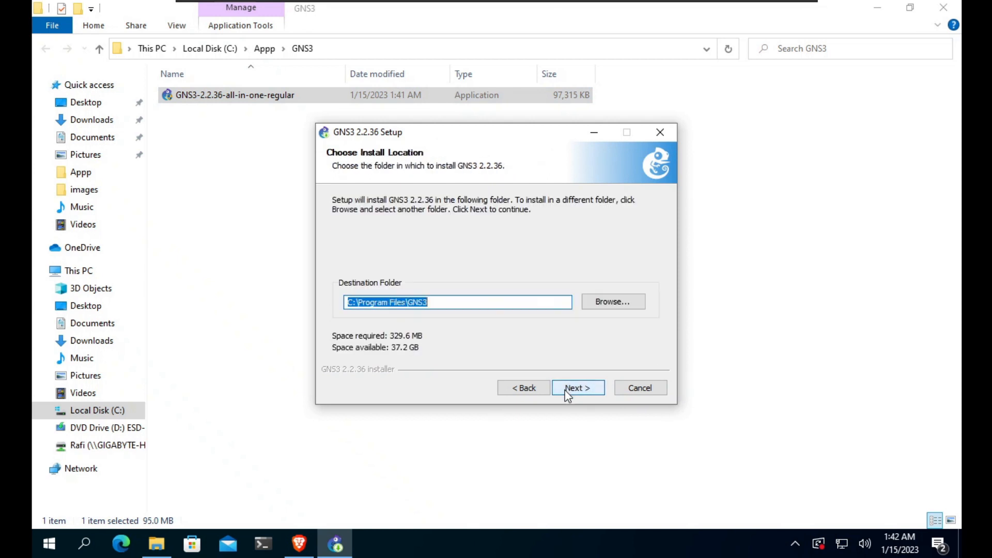
{"action": "left_click", "coordinate": [567, 389]}
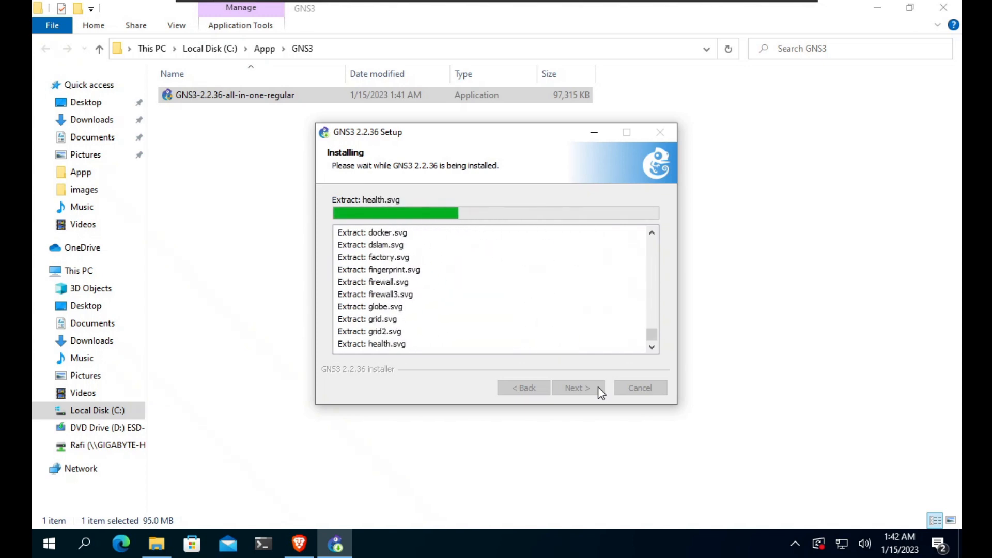
Step: Install WinPcap 4.1.3 by accepting its license agreement and completing its setup wizard
{"action": "left_click", "coordinate": [598, 390]}
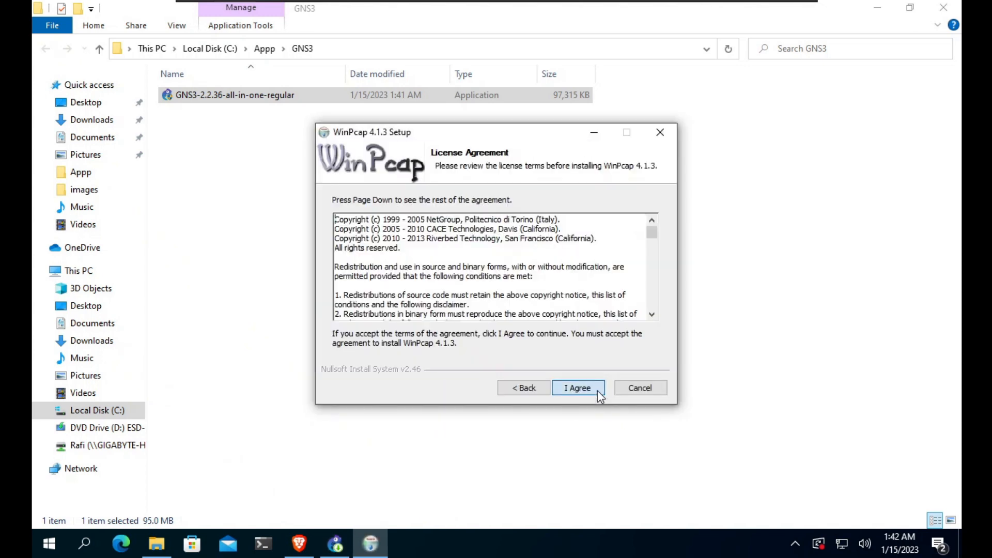
{"action": "left_click", "coordinate": [597, 390]}
{"action": "left_click", "coordinate": [598, 390]}
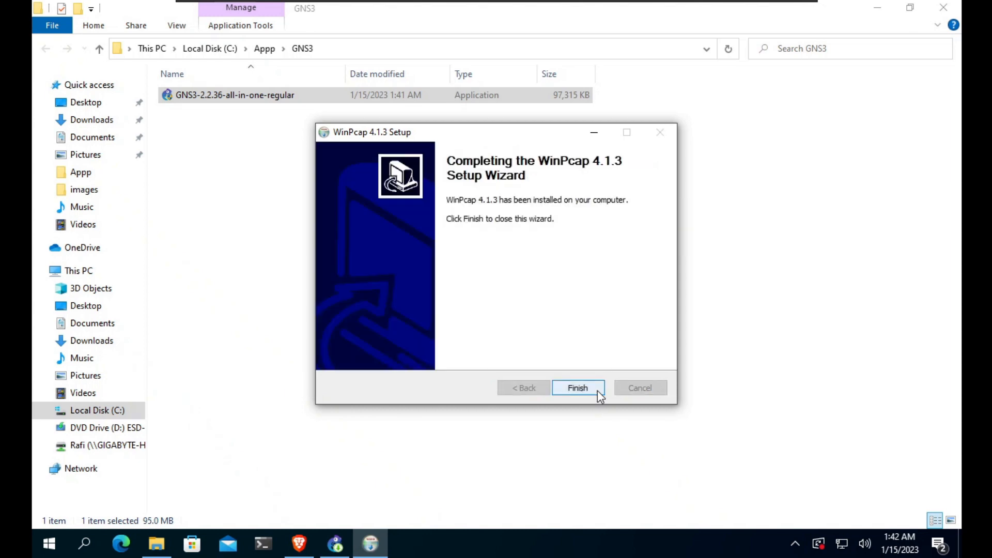
{"action": "left_click", "coordinate": [598, 389]}
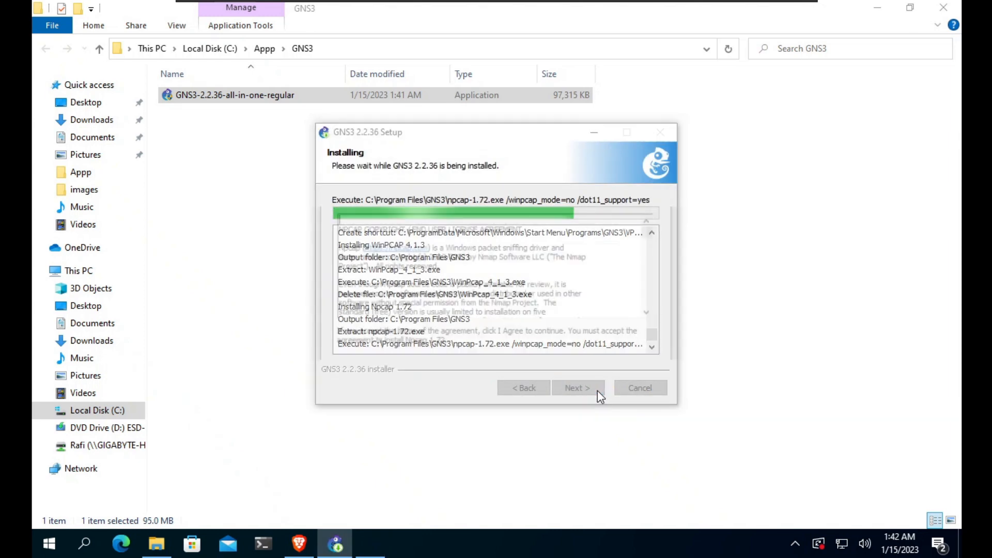
Step: Install Npcap 1.72 for GNS3, then dismiss the Flow Tool Bundle offer and the installer folder window
{"action": "left_click", "coordinate": [598, 390]}
{"action": "left_click", "coordinate": [598, 390]}
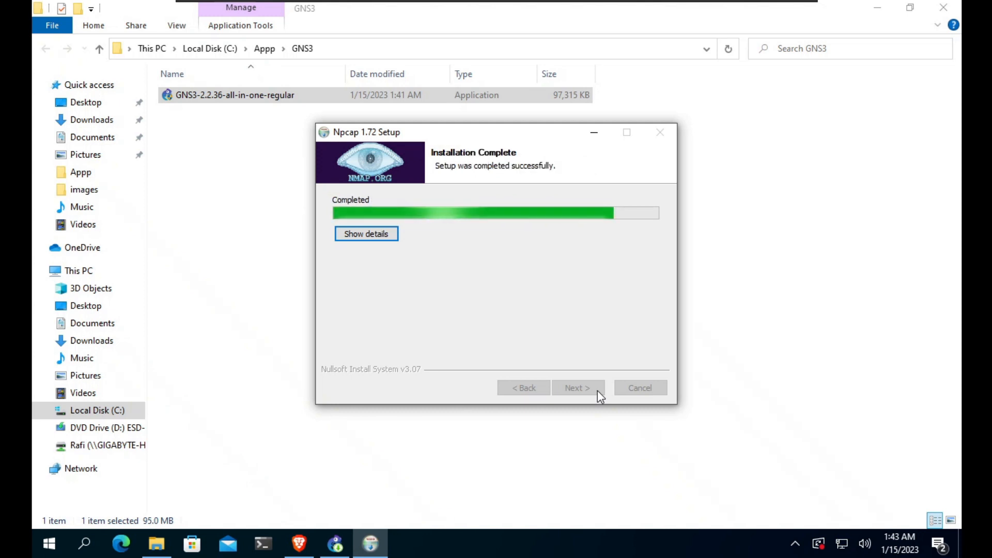
{"action": "left_click", "coordinate": [597, 390]}
{"action": "left_click", "coordinate": [598, 390]}
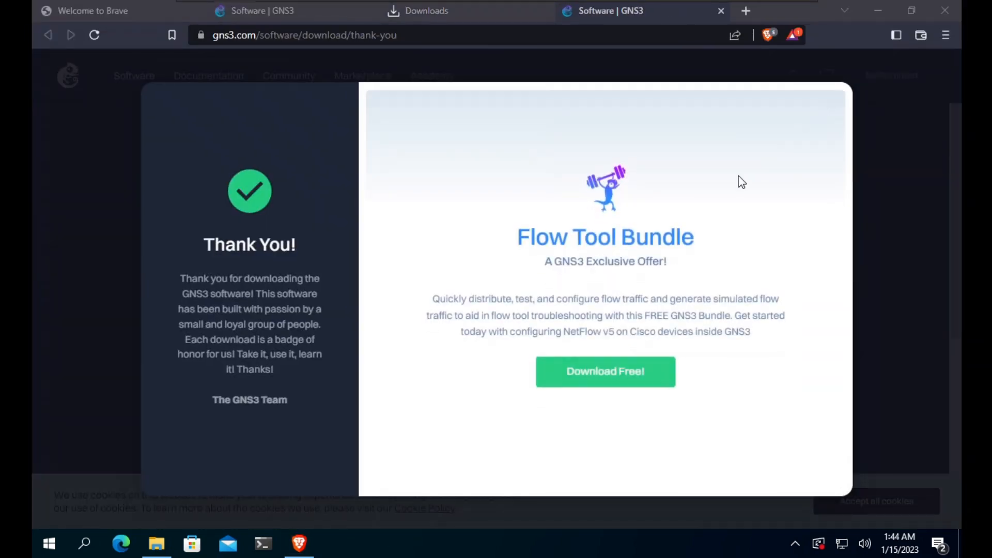
{"action": "left_click", "coordinate": [830, 105]}
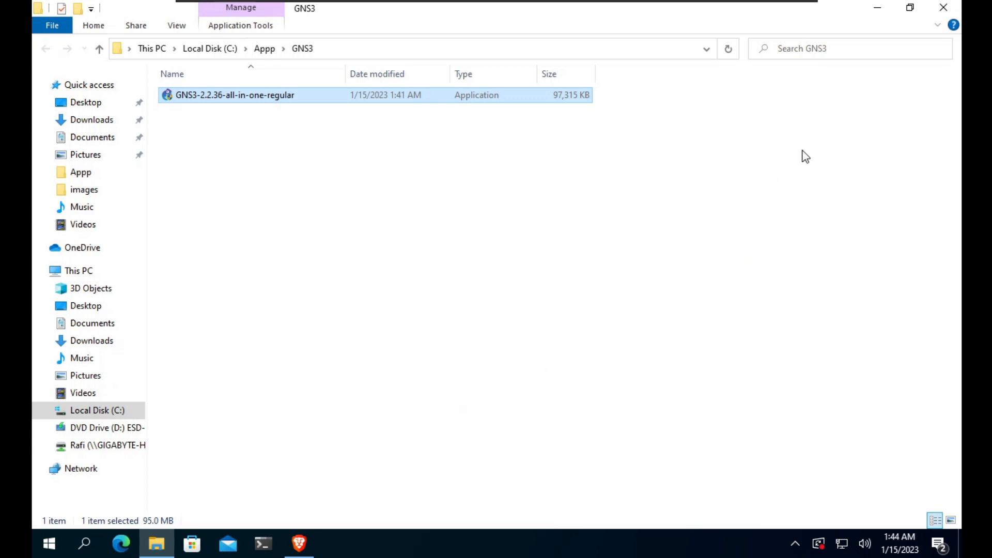
{"action": "left_click", "coordinate": [874, 10]}
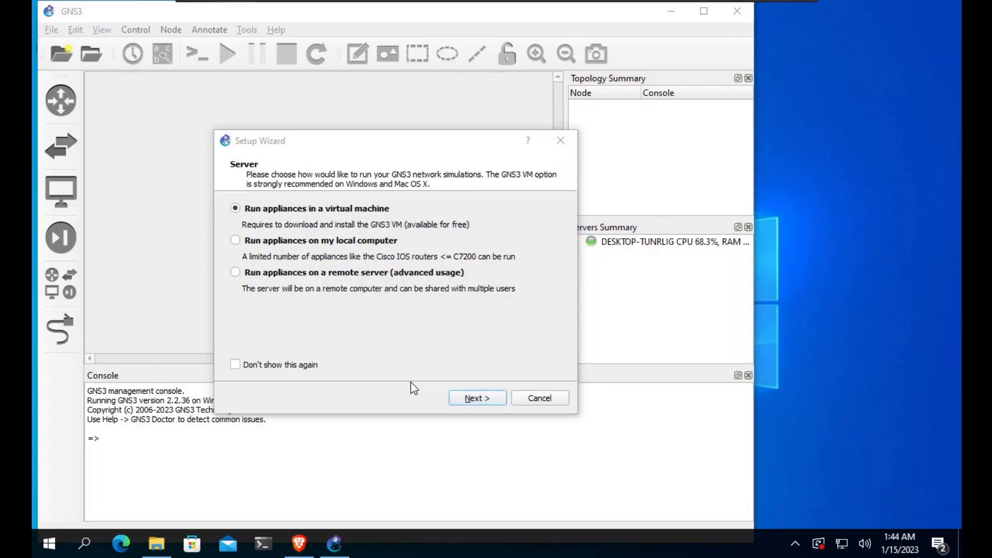
Step: Set GNS3 to run appliances on the local computer with localhost binding and port 3080 TCP, then maximize its window
{"action": "left_click", "coordinate": [346, 241]}
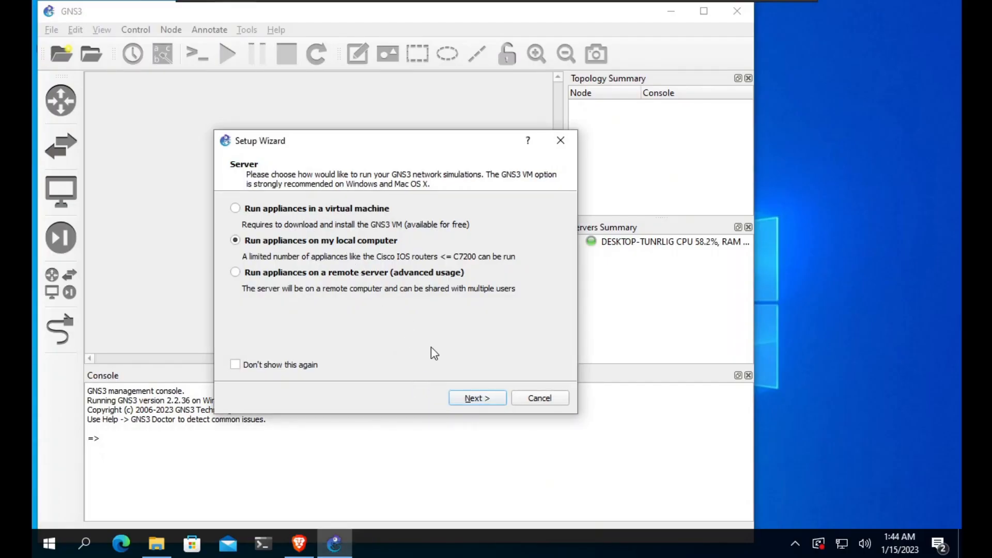
{"action": "left_click", "coordinate": [466, 399]}
{"action": "left_click", "coordinate": [495, 405]}
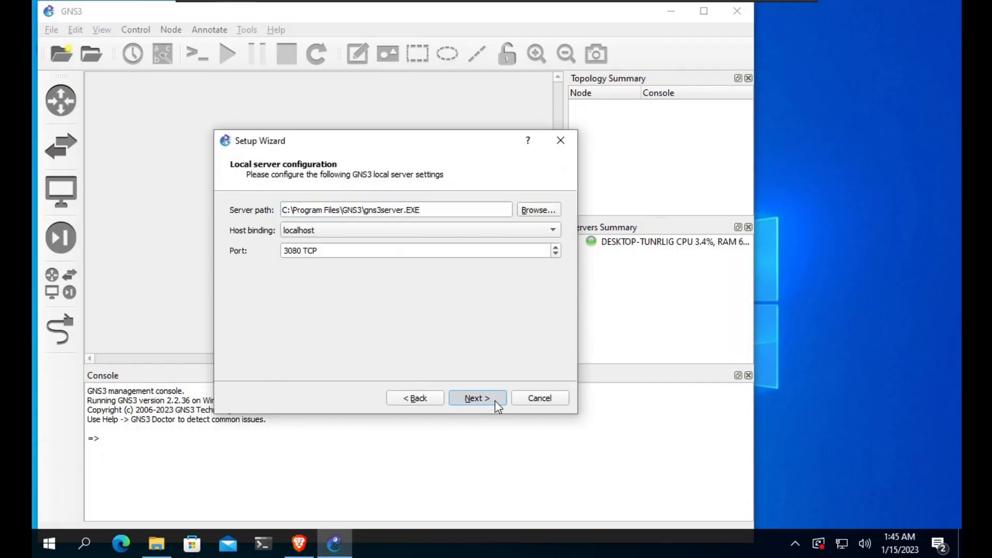
{"action": "left_click", "coordinate": [497, 406]}
{"action": "left_click", "coordinate": [496, 405]}
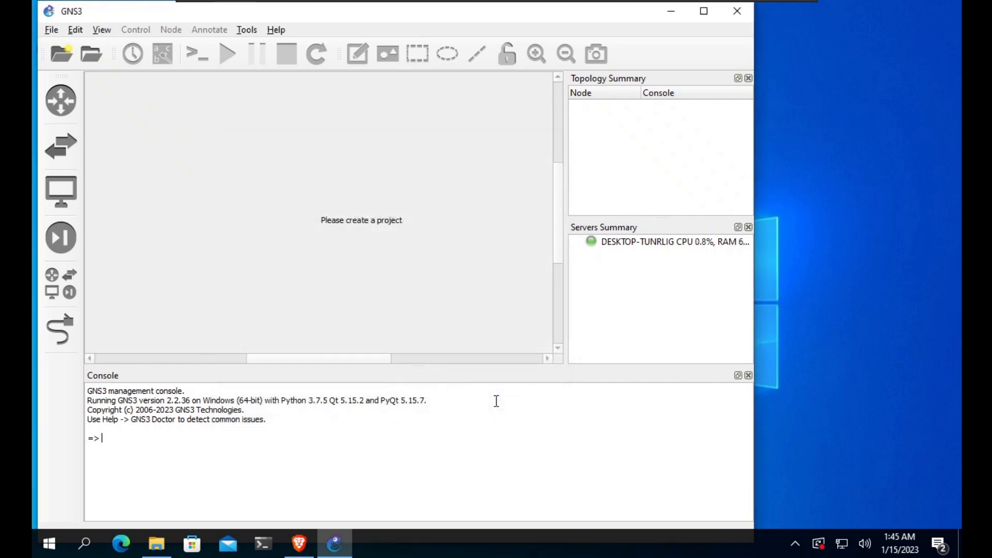
{"action": "left_click", "coordinate": [704, 11]}
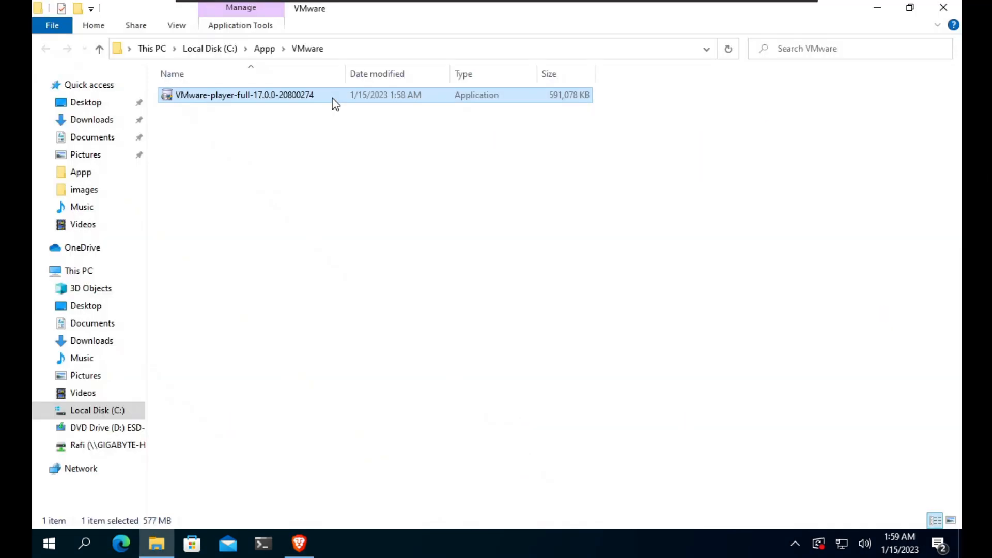
Step: Install VMware Workstation 17 Player from VMware-player-full-17.0.0-20800274 and finish the setup wizard without entering a license
{"action": "double_click", "coordinate": [338, 101]}
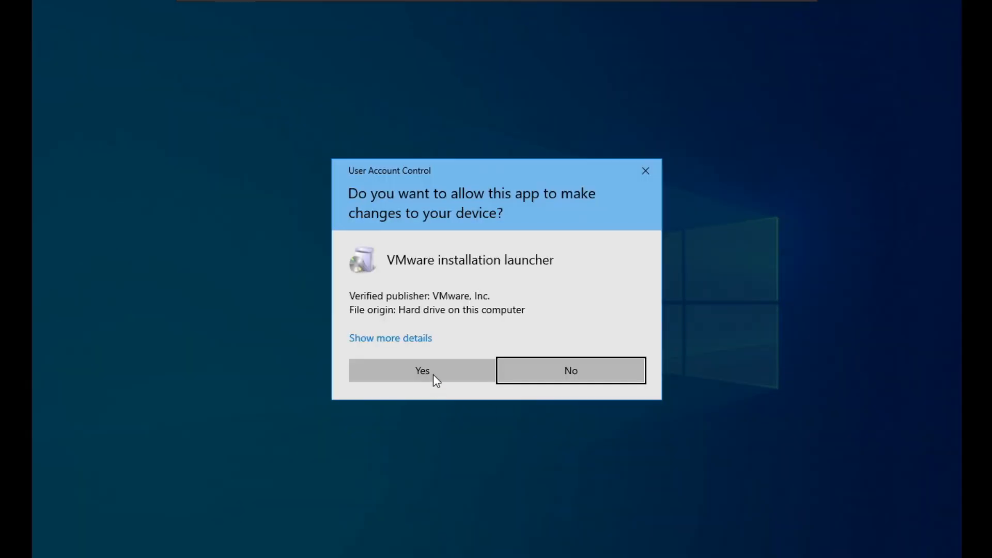
{"action": "left_click", "coordinate": [436, 378]}
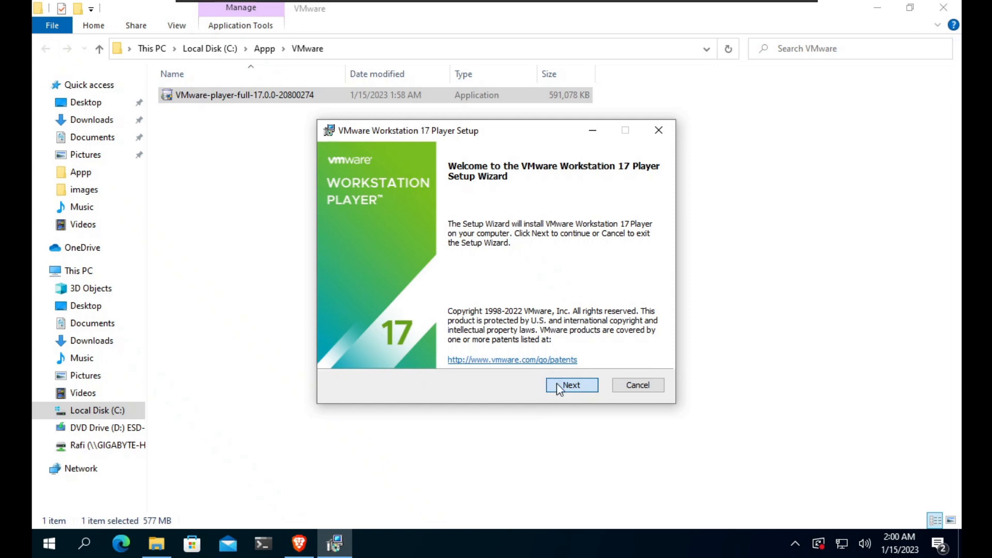
{"action": "left_click", "coordinate": [556, 383]}
{"action": "left_click", "coordinate": [438, 352]}
{"action": "left_click", "coordinate": [572, 385]}
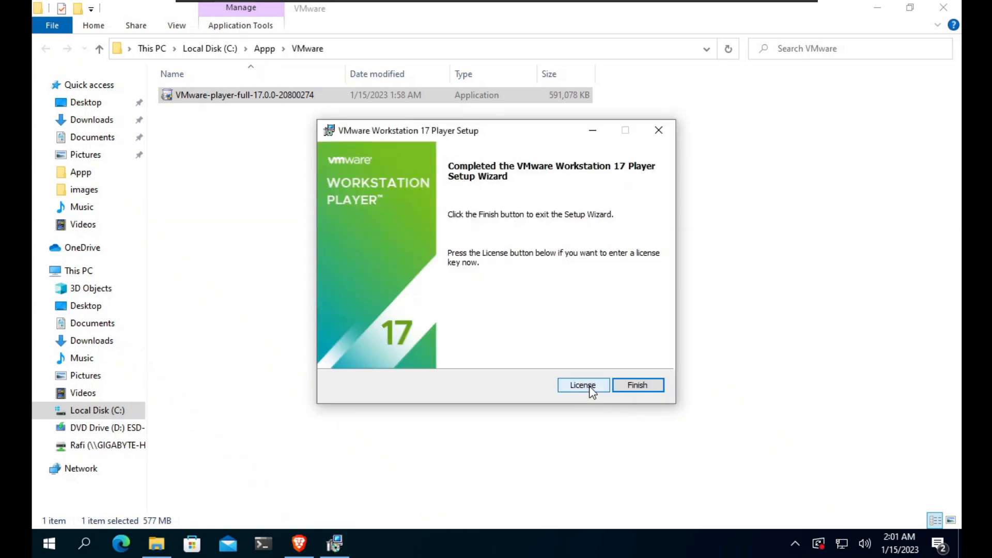
{"action": "left_click", "coordinate": [623, 385]}
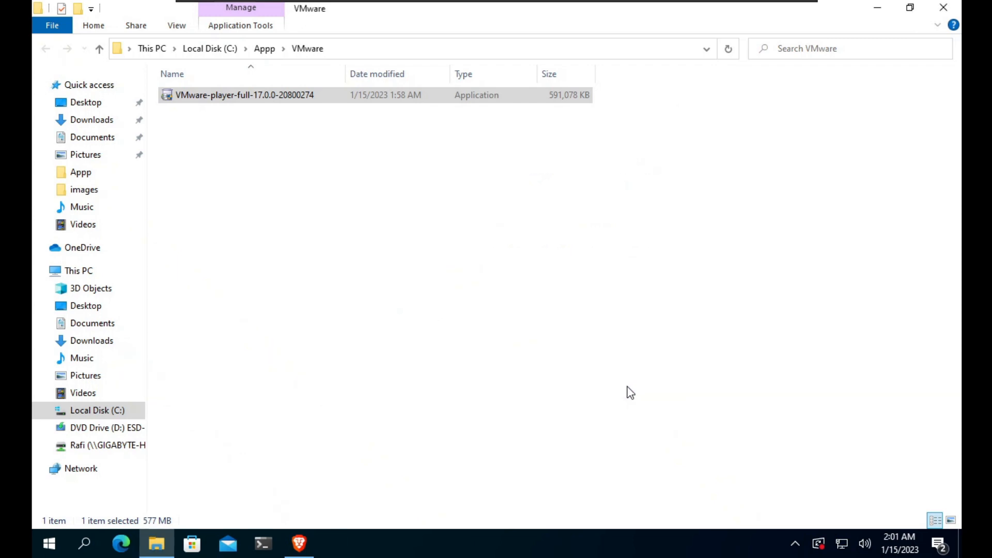
Step: Launch VMware Workstation 17 Player from the desktop and choose free non-commercial use
{"action": "left_click", "coordinate": [960, 544]}
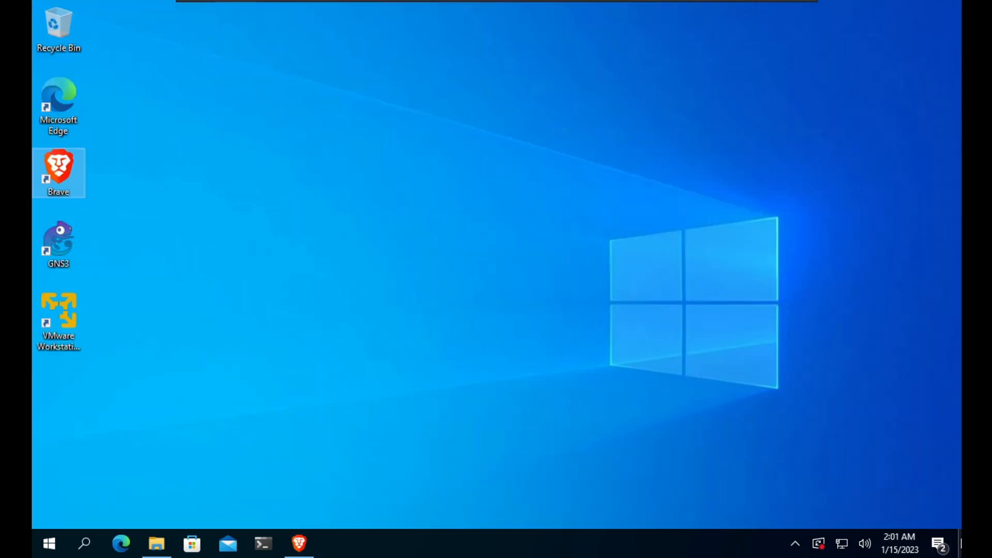
{"action": "double_click", "coordinate": [45, 309]}
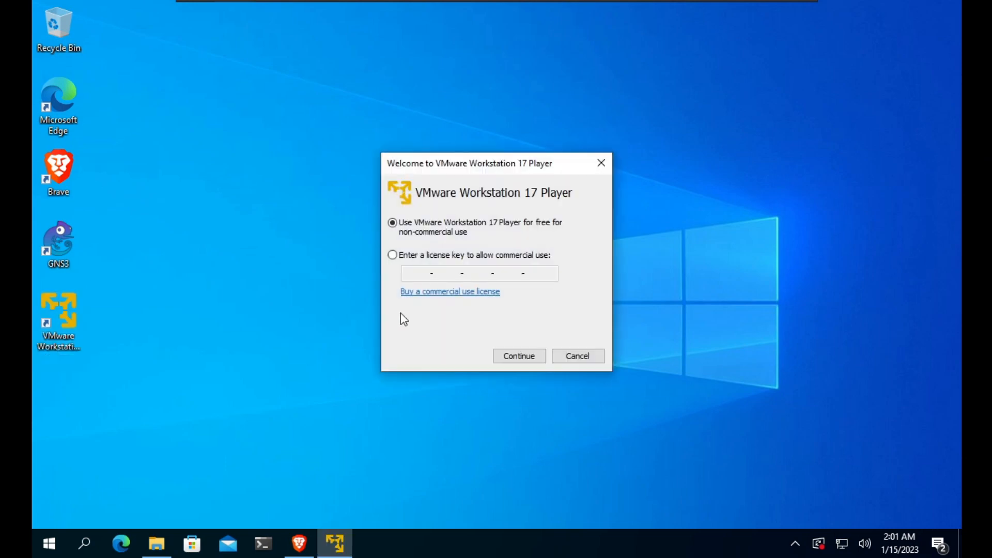
{"action": "left_click", "coordinate": [511, 350]}
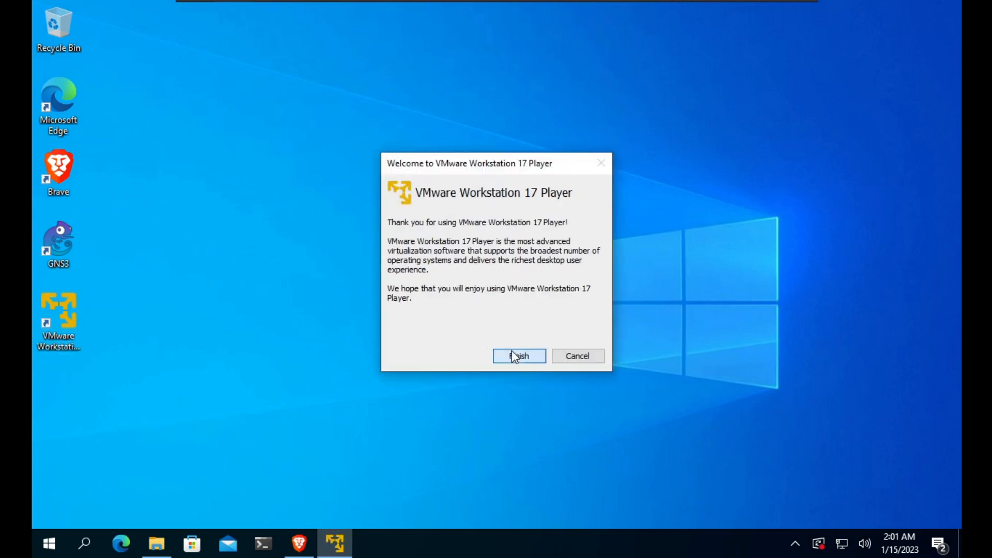
{"action": "left_click", "coordinate": [538, 358]}
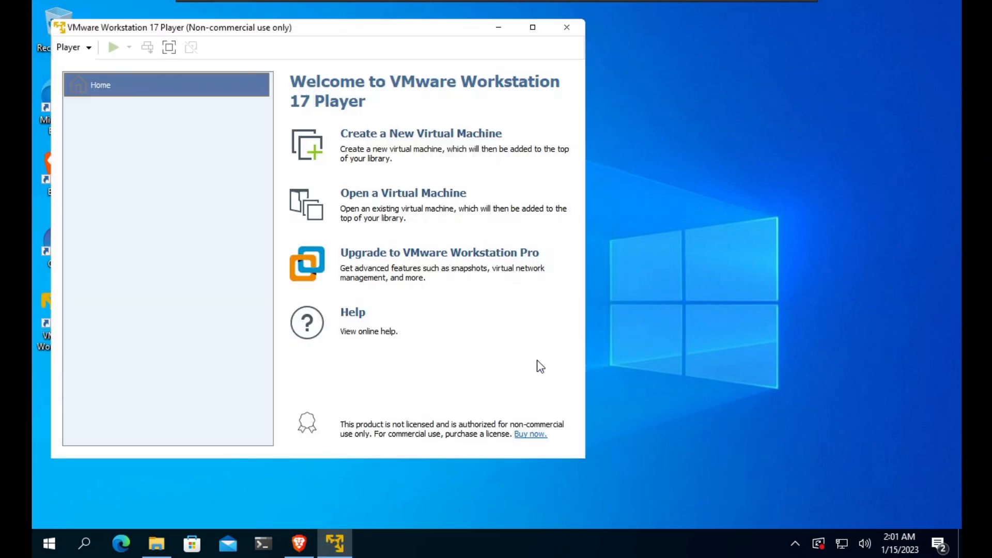
{"action": "left_click_drag", "start_coordinate": [359, 33], "coordinate": [513, 69]}
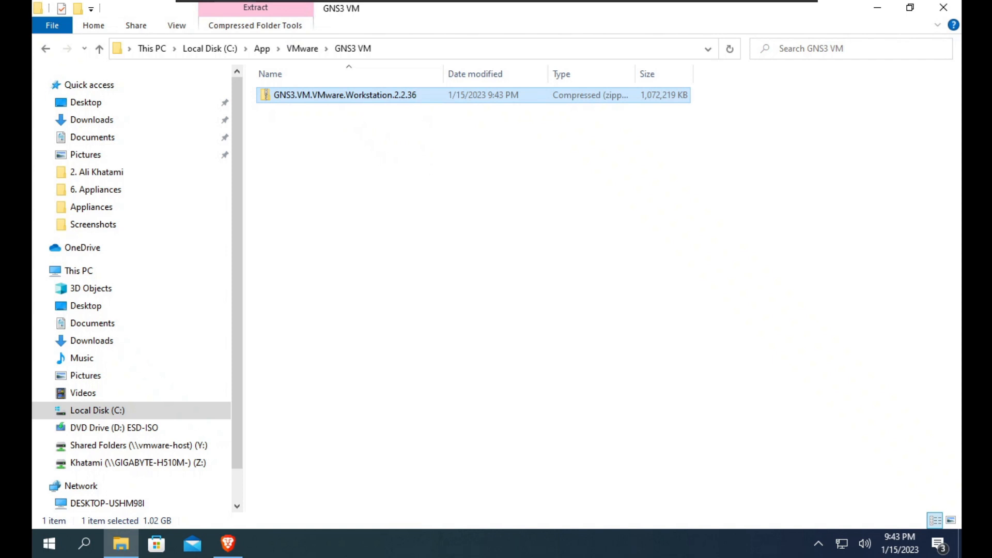
Step: Extract the GNS3.VM.VMware.Workstation.2.2.36 archive into its current folder with 7-Zip
{"action": "right_click", "coordinate": [225, 95]}
{"action": "mouse_move", "coordinate": [269, 175]}
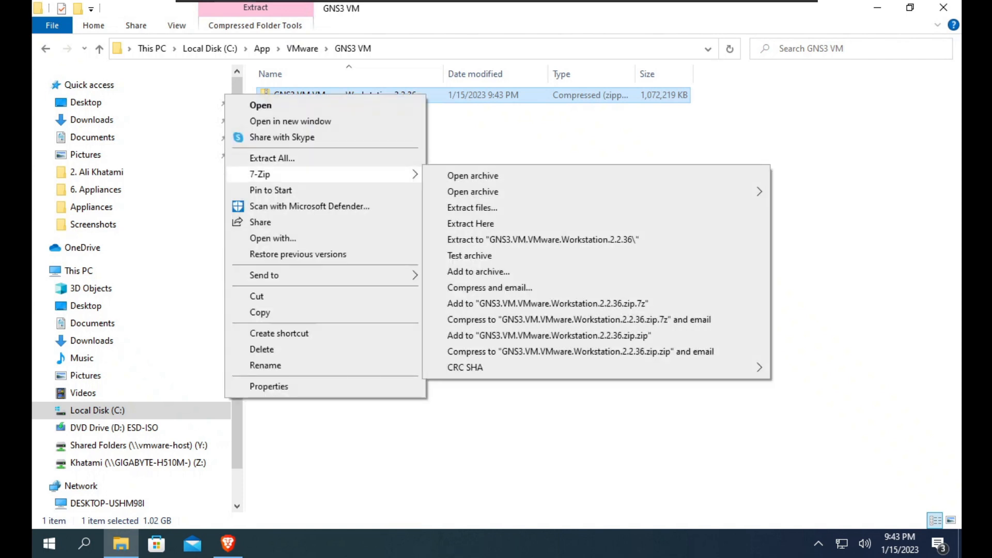
{"action": "left_click", "coordinate": [470, 224]}
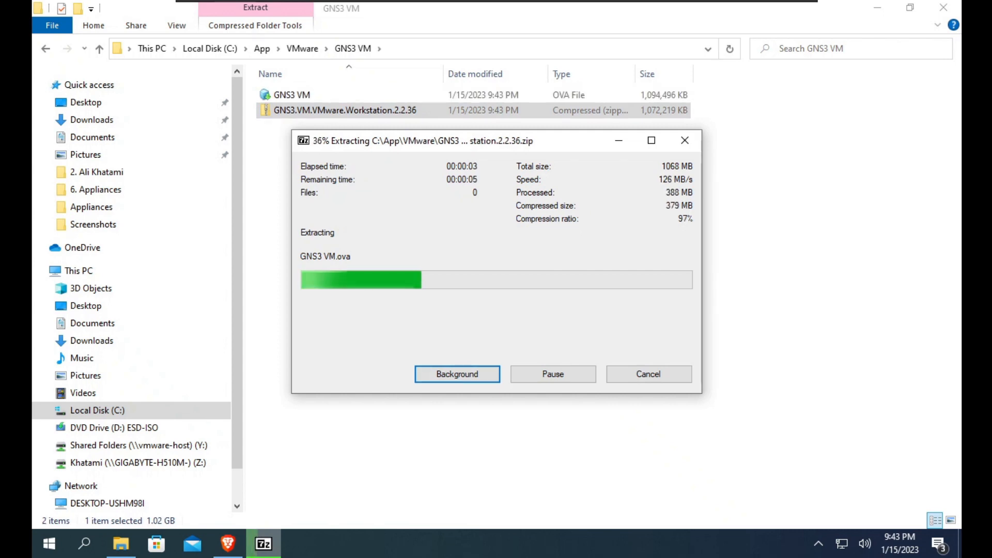
Step: Search Windows for "vm" and switch to VMware Workstation 17 Player
{"action": "key", "text": "super"}
{"action": "type", "text": "vm"}
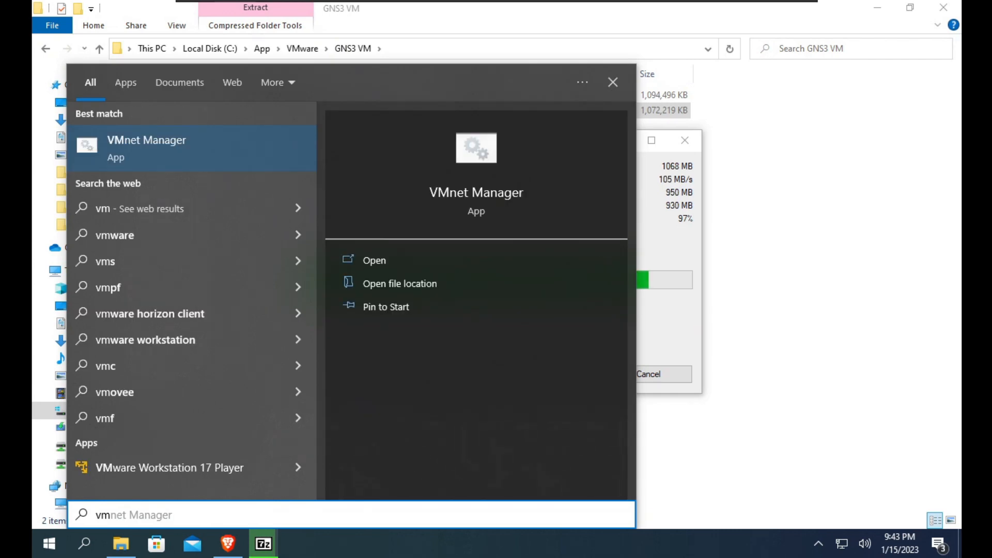
{"action": "key", "text": "Escape"}
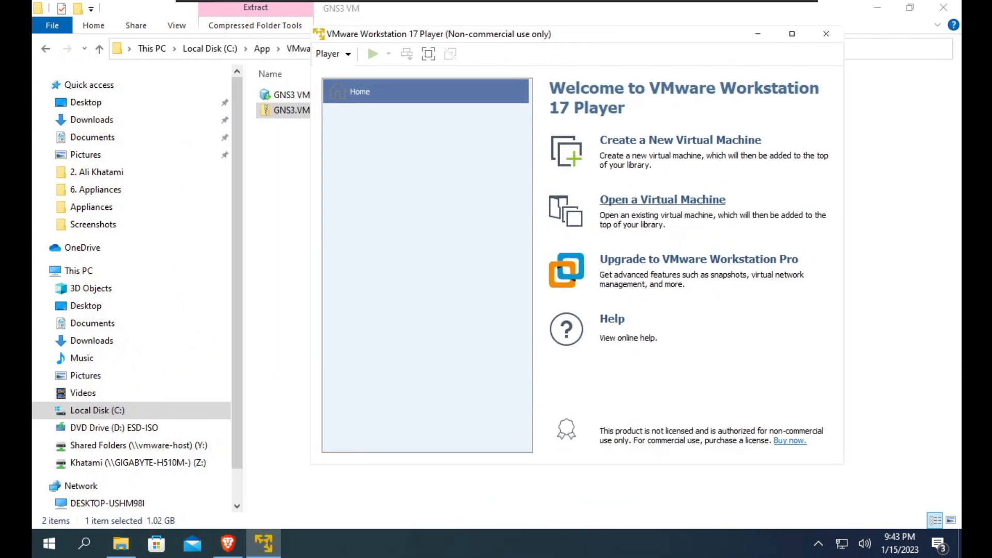
Step: Open the GNS3 VM file from C:\App\VMware\GNS3 VM as an existing virtual machine
{"action": "left_click", "coordinate": [663, 199]}
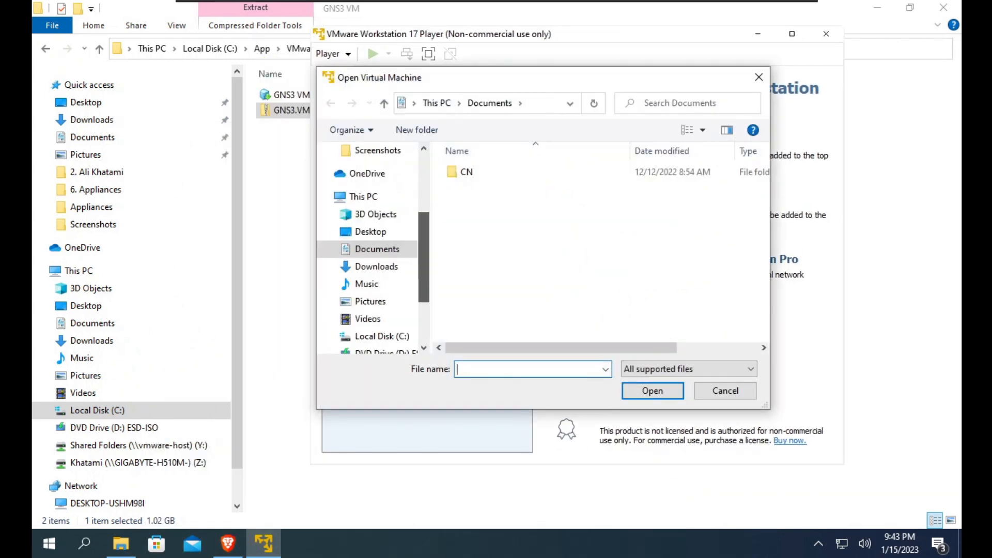
{"action": "left_click", "coordinate": [382, 273]}
{"action": "double_click", "coordinate": [470, 172]}
{"action": "double_click", "coordinate": [475, 233]}
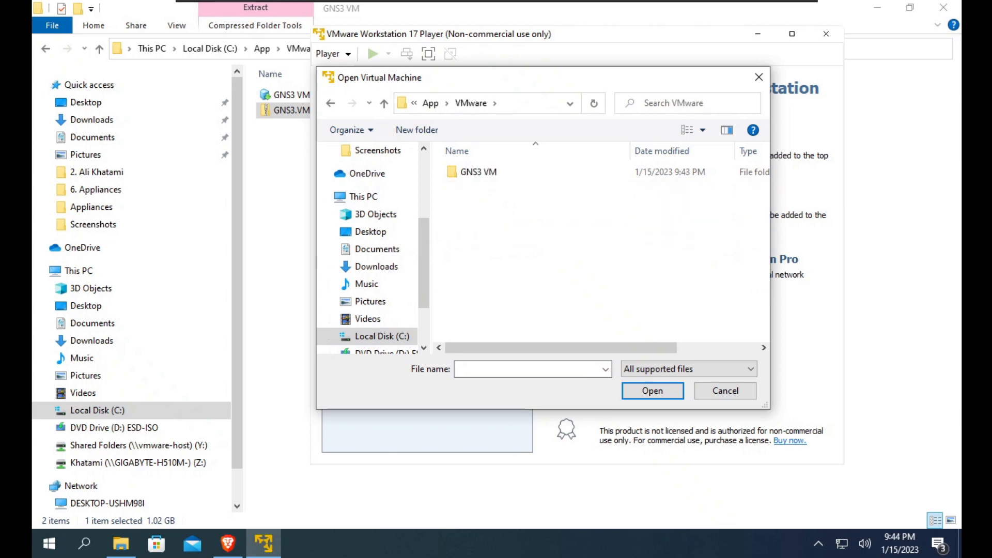
{"action": "double_click", "coordinate": [478, 173]}
{"action": "double_click", "coordinate": [478, 172]}
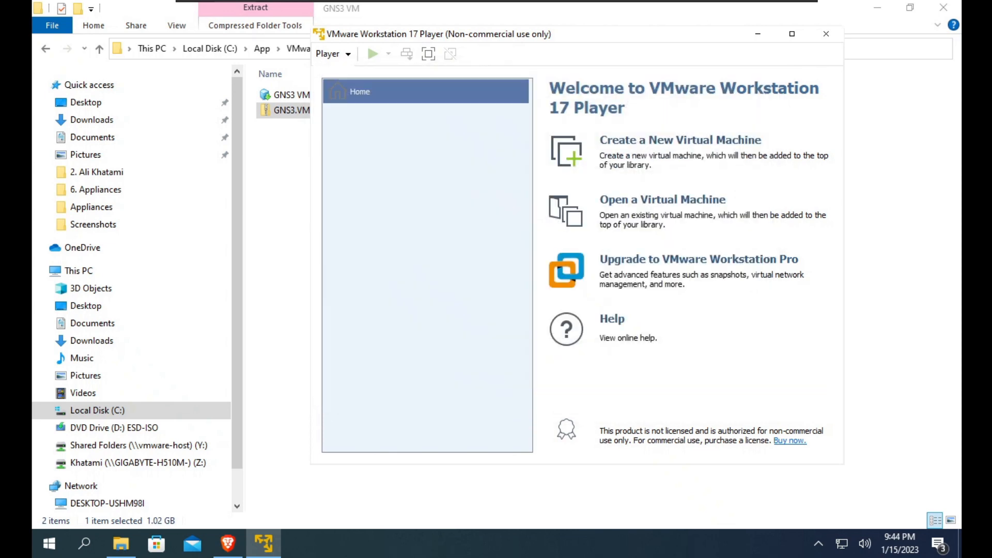
Step: Import the virtual machine under the name GNS3 VM and power it on
{"action": "type", "text": "GNS3 VM"}
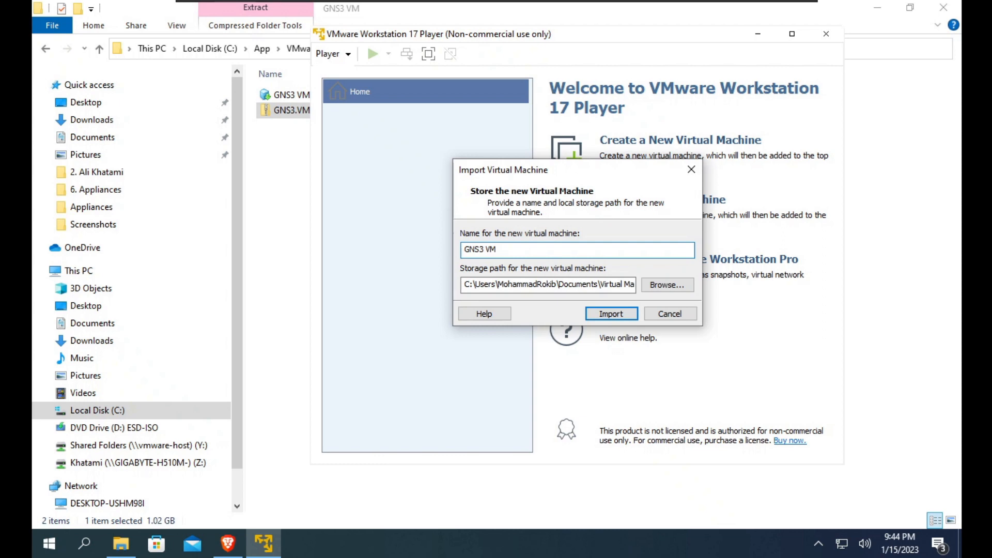
{"action": "key", "text": "Return"}
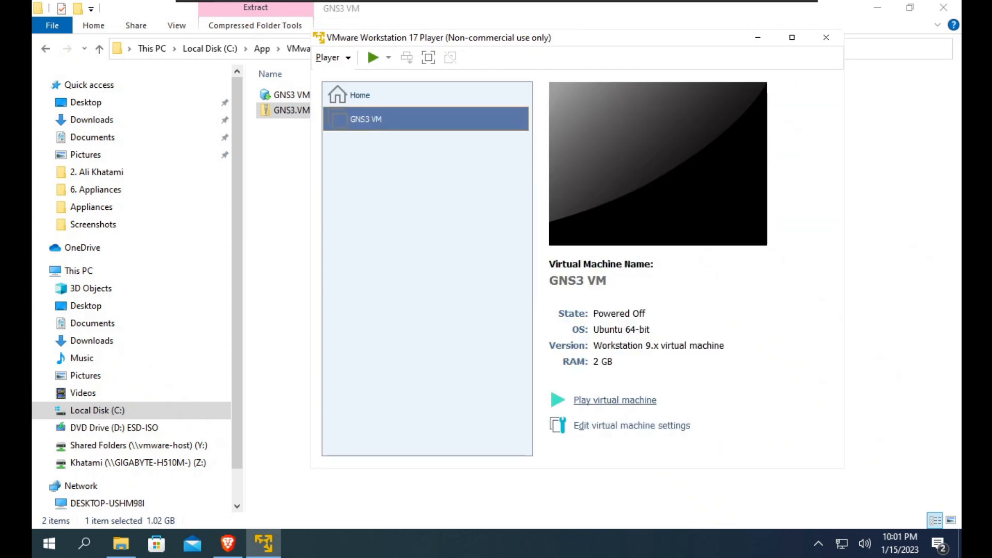
{"action": "left_click", "coordinate": [615, 400]}
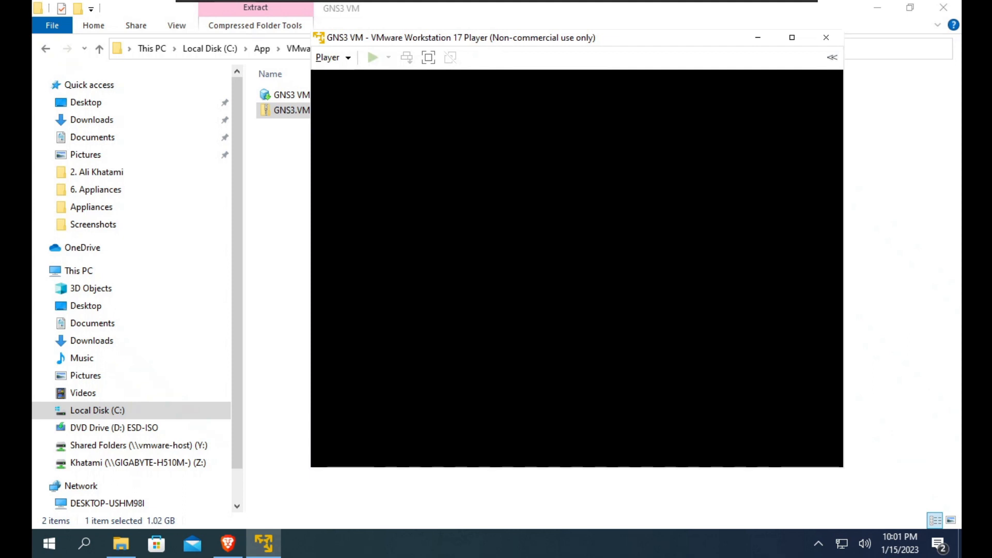
{"action": "left_click", "coordinate": [600, 284]}
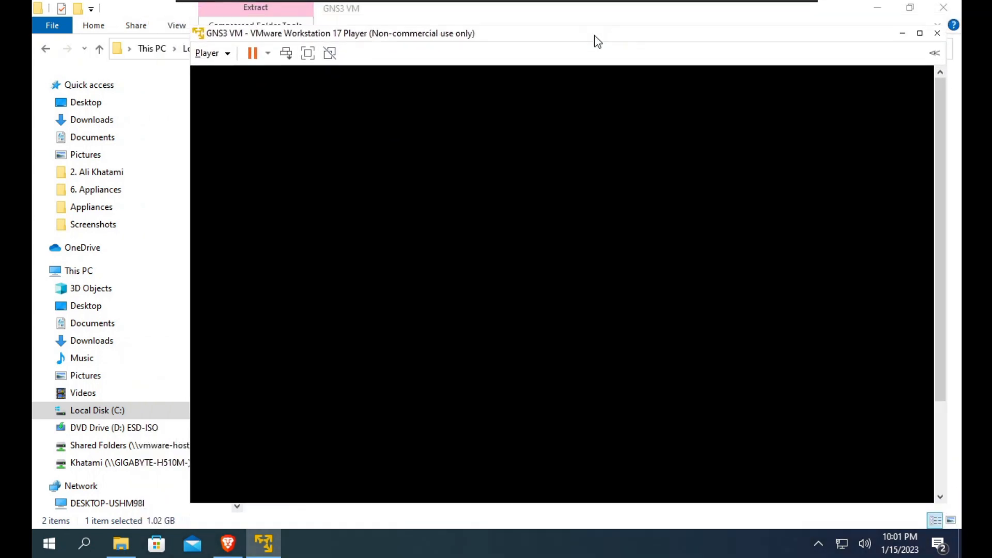
Step: Launch GNS3 by searching Windows for "gns3"
{"action": "key", "text": "super"}
{"action": "type", "text": "gns3"}
{"action": "key", "text": "Return"}
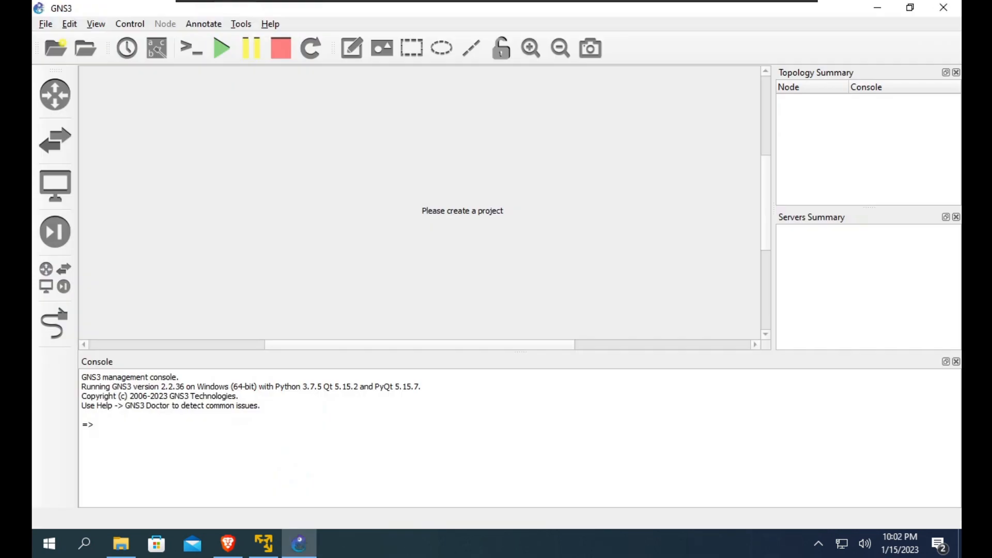
Step: Check the GNS3 VM's server information in VMware Workstation Player, and return to GNS3 without creating a project
{"action": "left_click", "coordinate": [264, 544]}
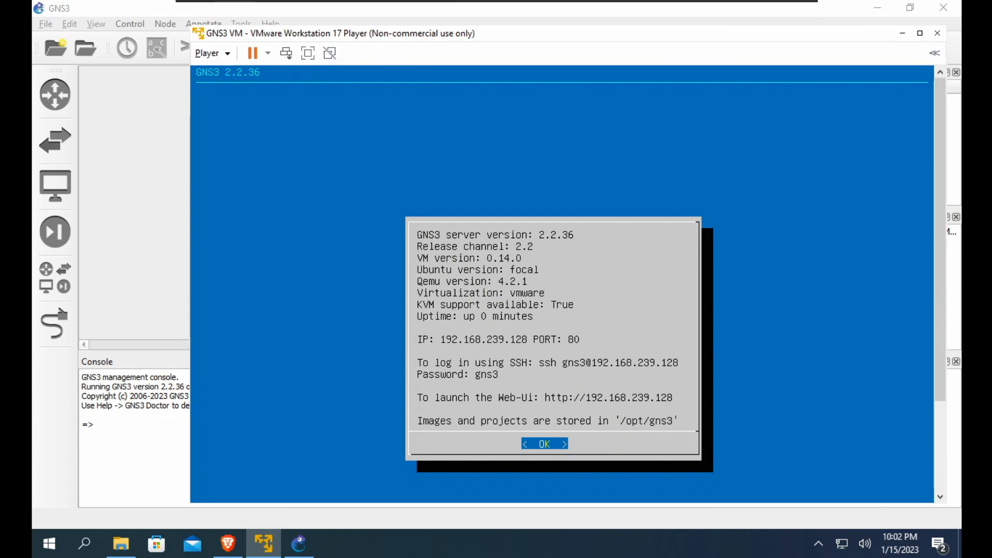
{"action": "key", "text": "alt+Tab"}
{"action": "key", "text": "Escape"}
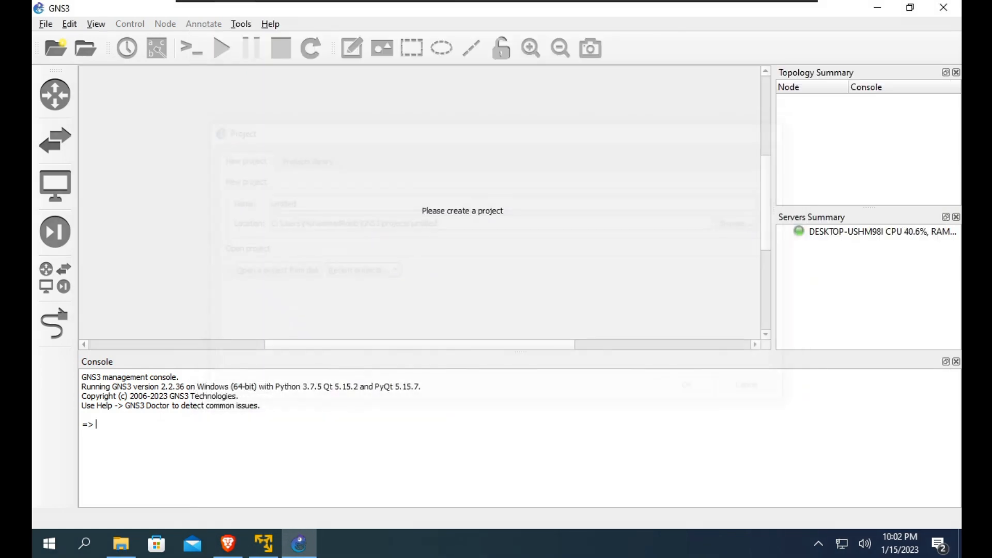
Step: Enable the GNS3 VM in the preferences with VMware Workstation / Player as virtualization engine and GNS3 VM as VM name
{"action": "left_click", "coordinate": [69, 24]}
{"action": "left_click", "coordinate": [98, 88]}
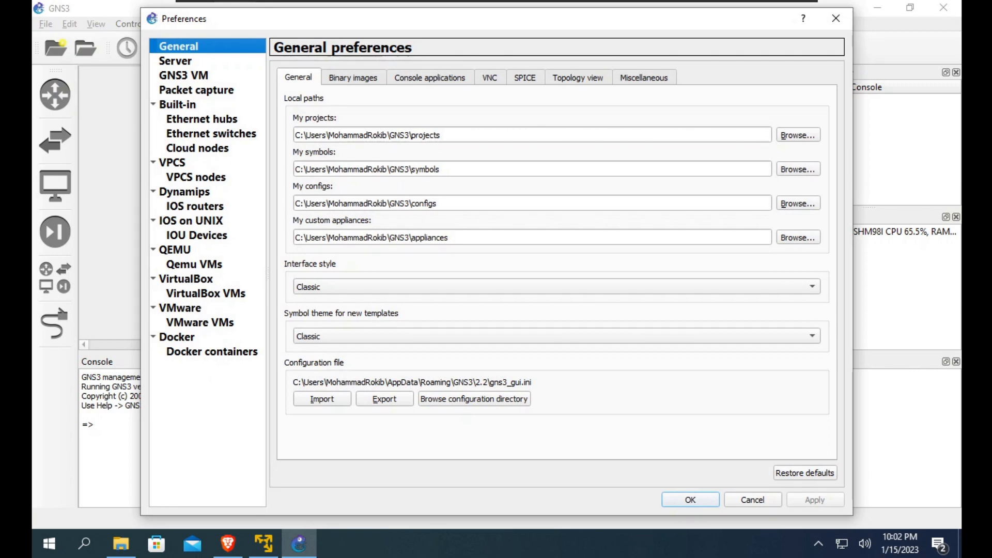
{"action": "left_click", "coordinate": [184, 75]}
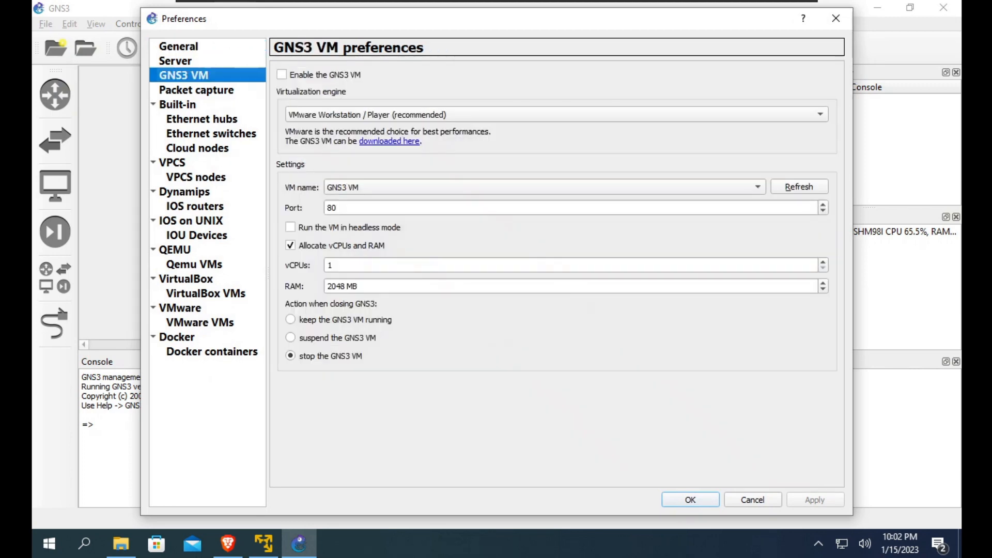
{"action": "left_click", "coordinate": [282, 75]}
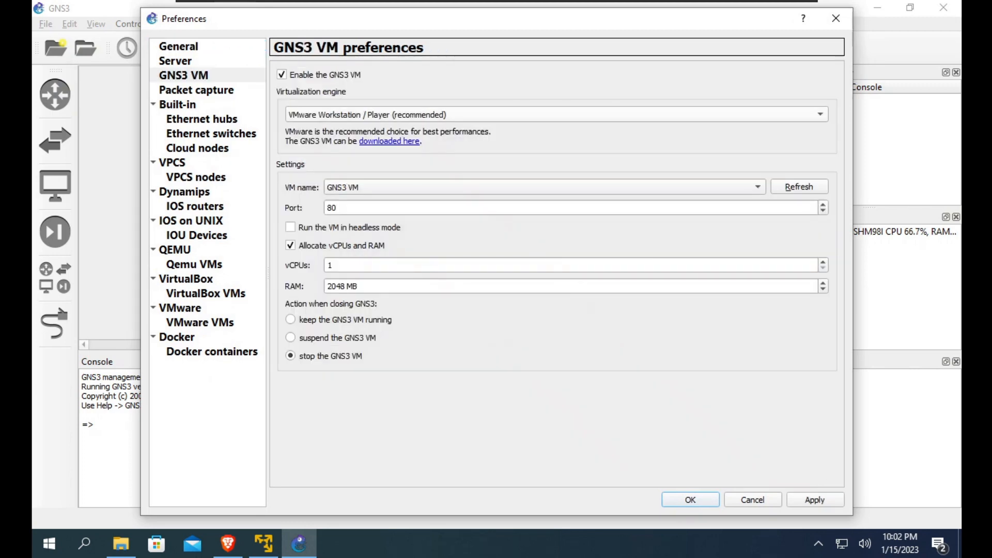
{"action": "left_click", "coordinate": [557, 115]}
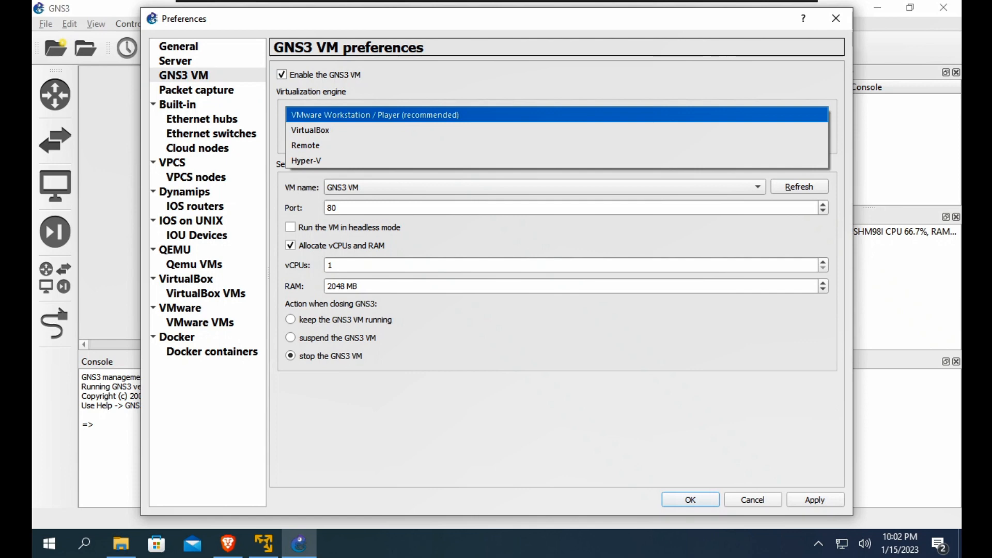
{"action": "left_click", "coordinate": [557, 115]}
{"action": "left_click", "coordinate": [545, 187]}
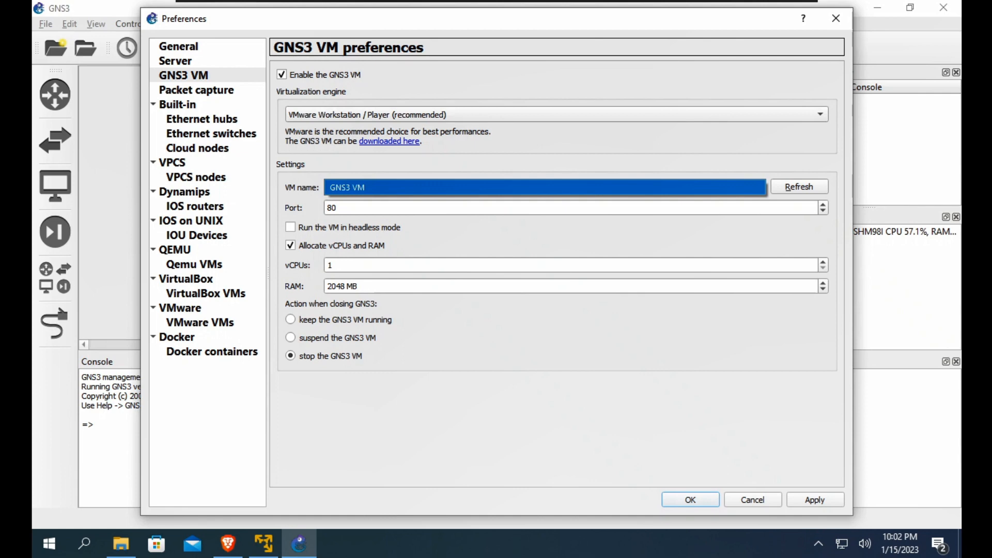
{"action": "left_click", "coordinate": [545, 188]}
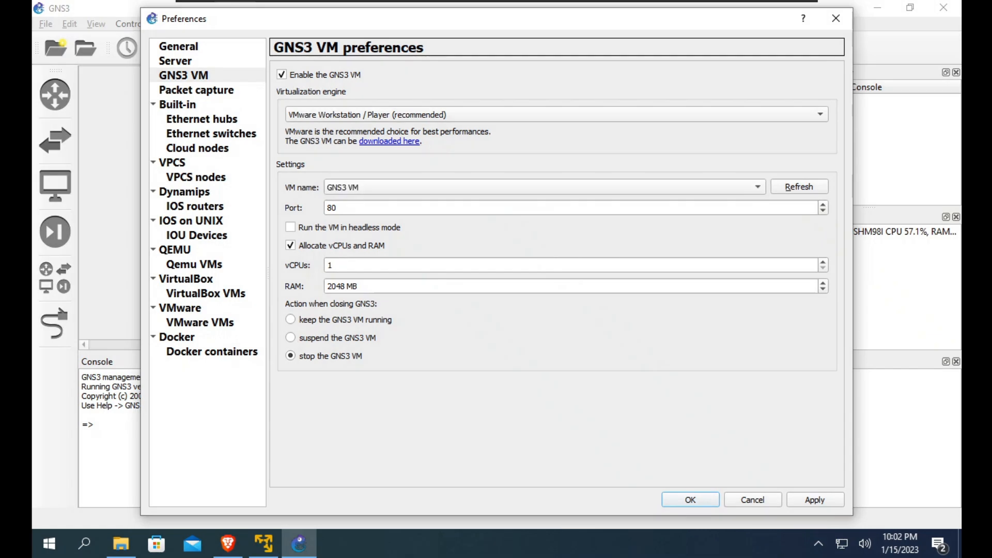
{"action": "left_click", "coordinate": [690, 499]}
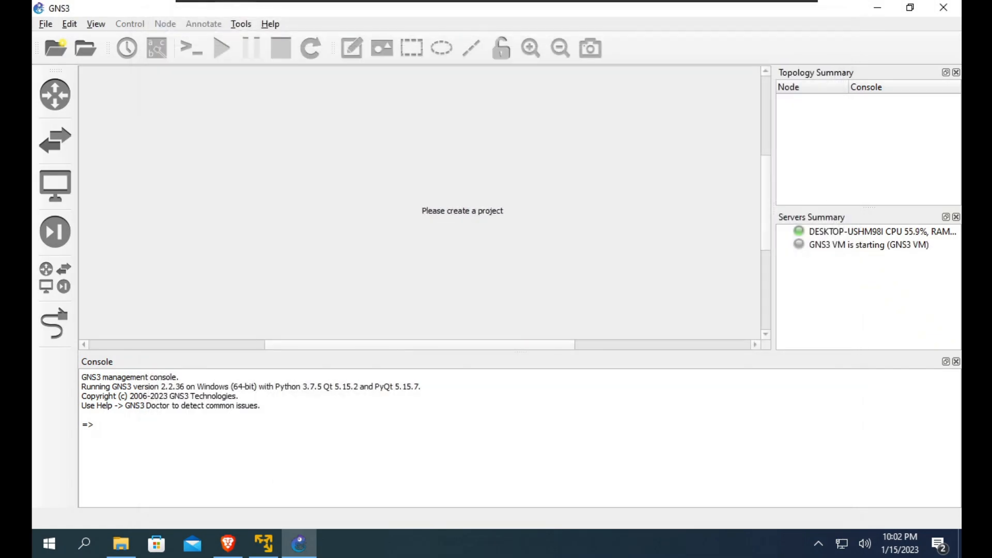
{"action": "left_click", "coordinate": [849, 245]}
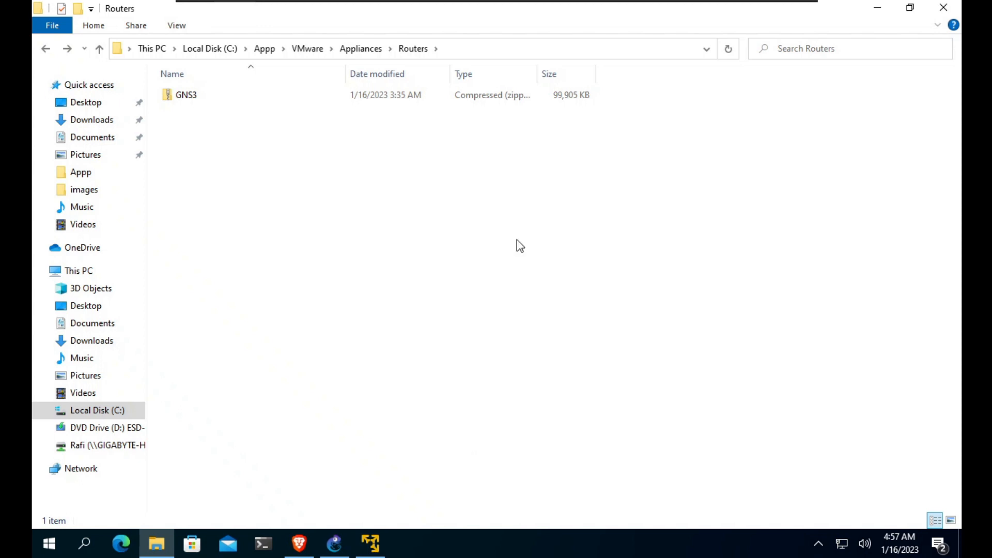
Step: In File Explorer, extract the GNS3 archive into the current Routers folder with 7-Zip
{"action": "right_click", "coordinate": [266, 99]}
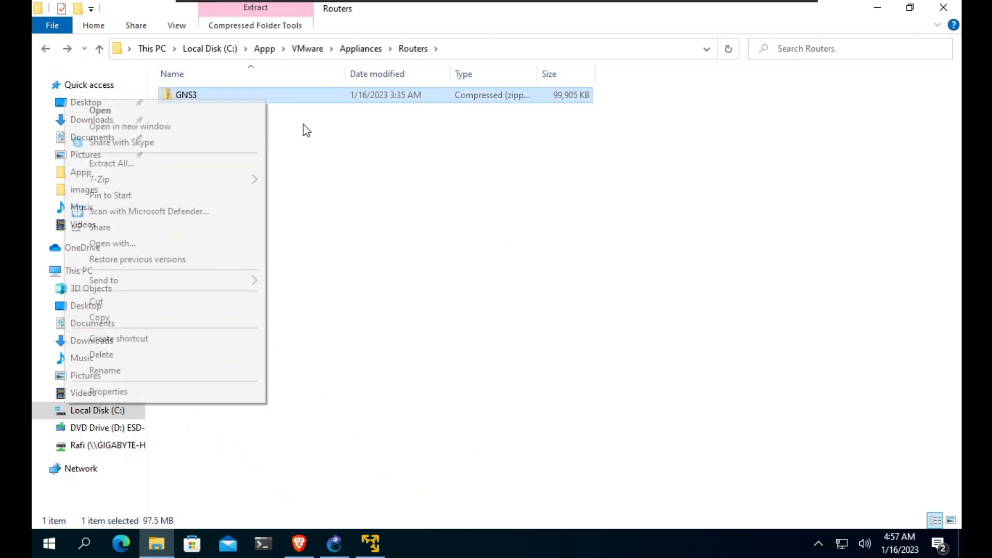
{"action": "mouse_move", "coordinate": [217, 180]}
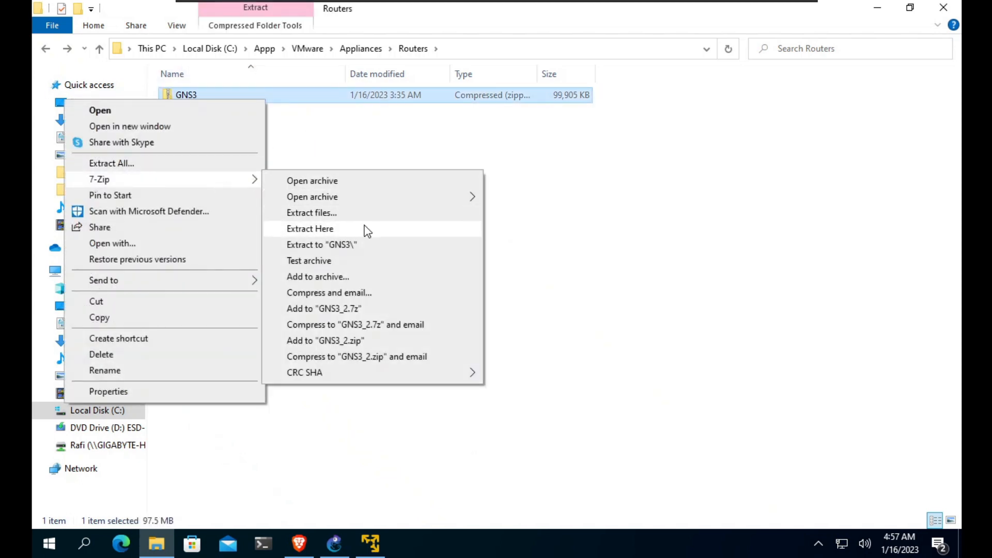
{"action": "left_click", "coordinate": [368, 231]}
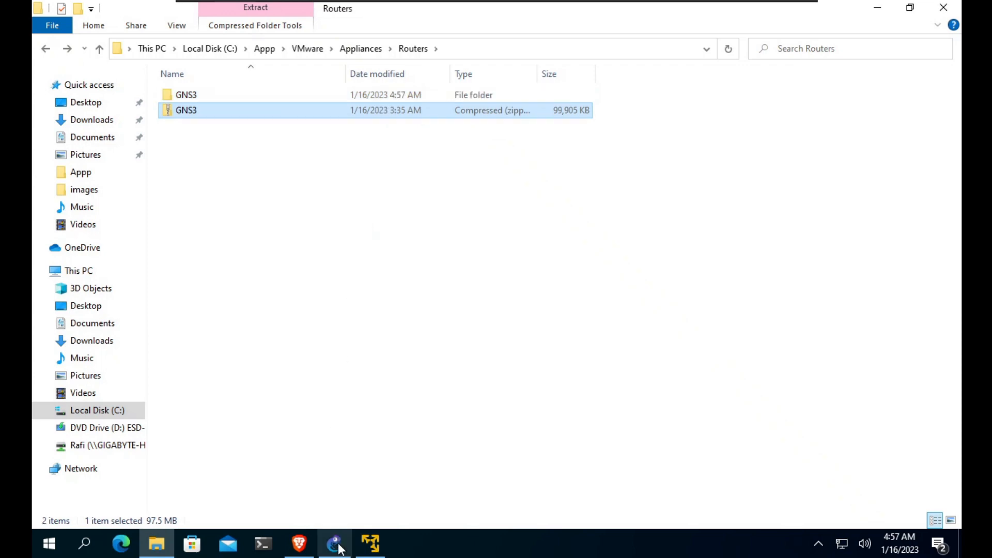
Step: Switch to GNS3 and start a new IOS router template that runs on the local computer
{"action": "left_click", "coordinate": [336, 545]}
{"action": "left_click", "coordinate": [69, 24]}
{"action": "left_click", "coordinate": [98, 88]}
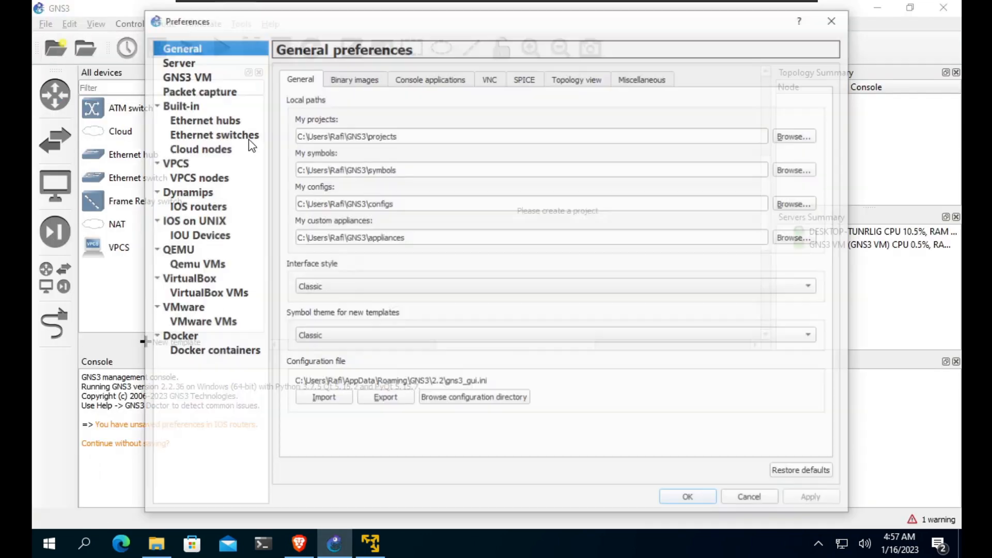
{"action": "left_click", "coordinate": [196, 206]}
{"action": "left_click", "coordinate": [439, 473]}
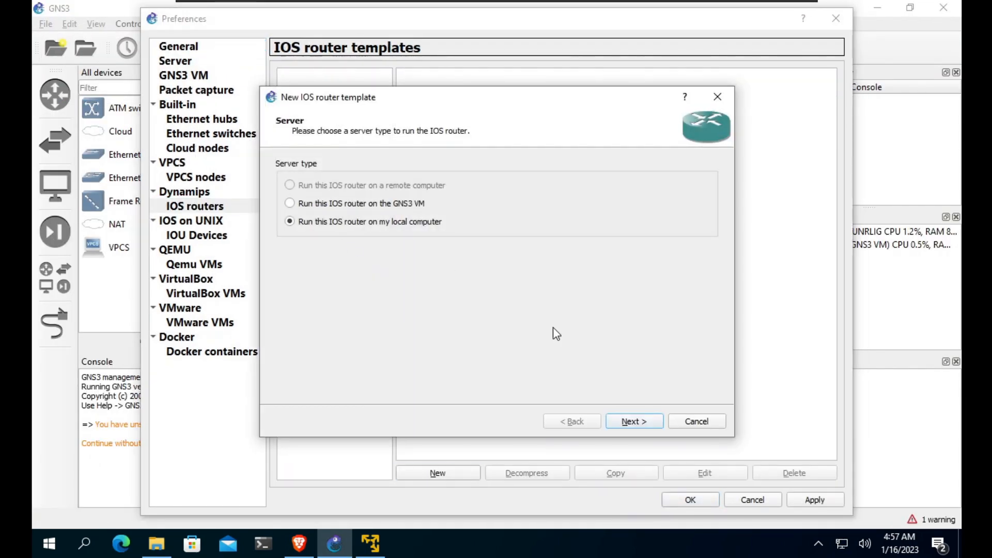
{"action": "left_click", "coordinate": [639, 423]}
Step: Choose c7200-advipservicesk9-mz.152-4.S5.bin from Appp\VMware\Appliances\Routers\GNS3 on Local Disk (C:) as the IOS image and decompress it
{"action": "left_click", "coordinate": [686, 196]}
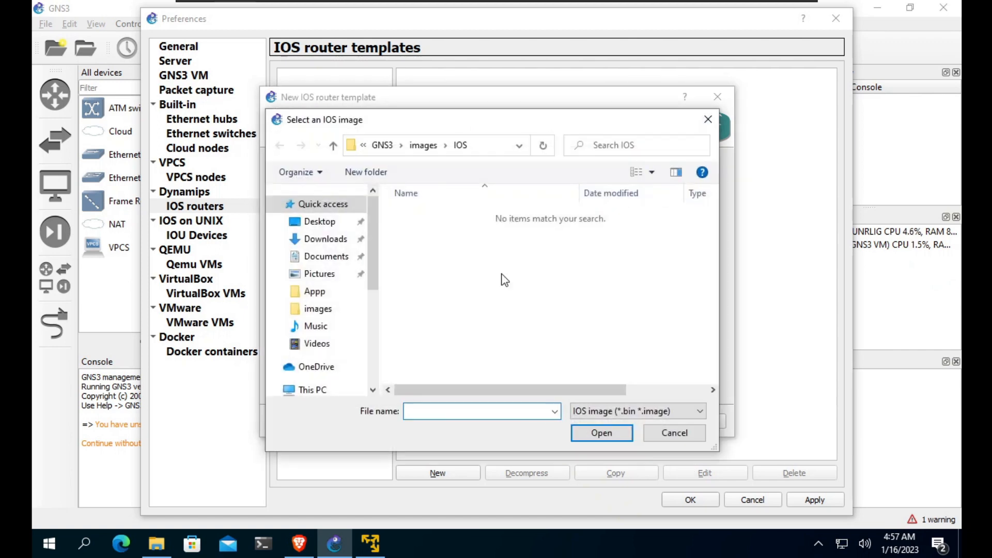
{"action": "scroll", "coordinate": [372, 320], "scroll_direction": "down", "scroll_amount": 5}
{"action": "left_click", "coordinate": [356, 315]}
{"action": "double_click", "coordinate": [440, 216]}
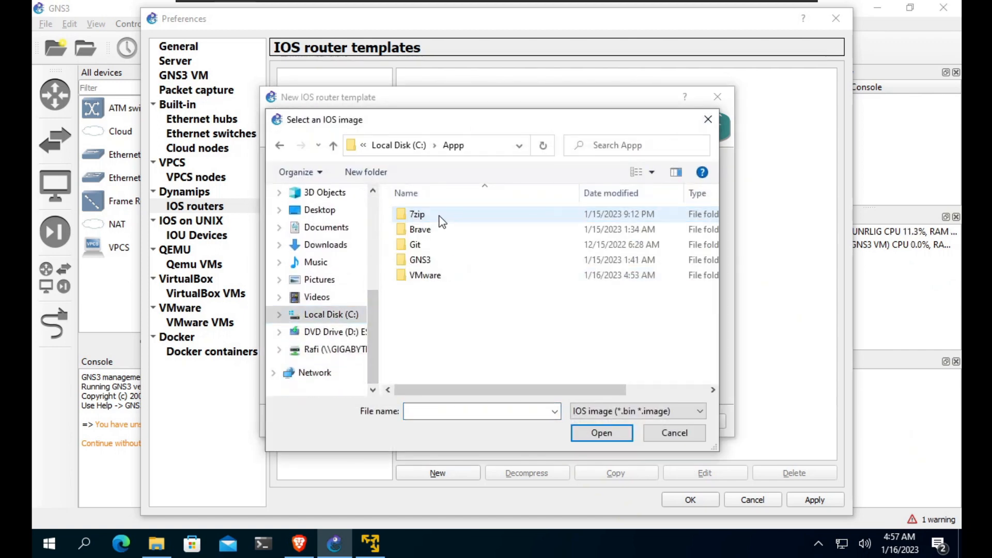
{"action": "double_click", "coordinate": [423, 275]}
{"action": "double_click", "coordinate": [429, 214]}
{"action": "double_click", "coordinate": [429, 214]}
{"action": "double_click", "coordinate": [420, 214]}
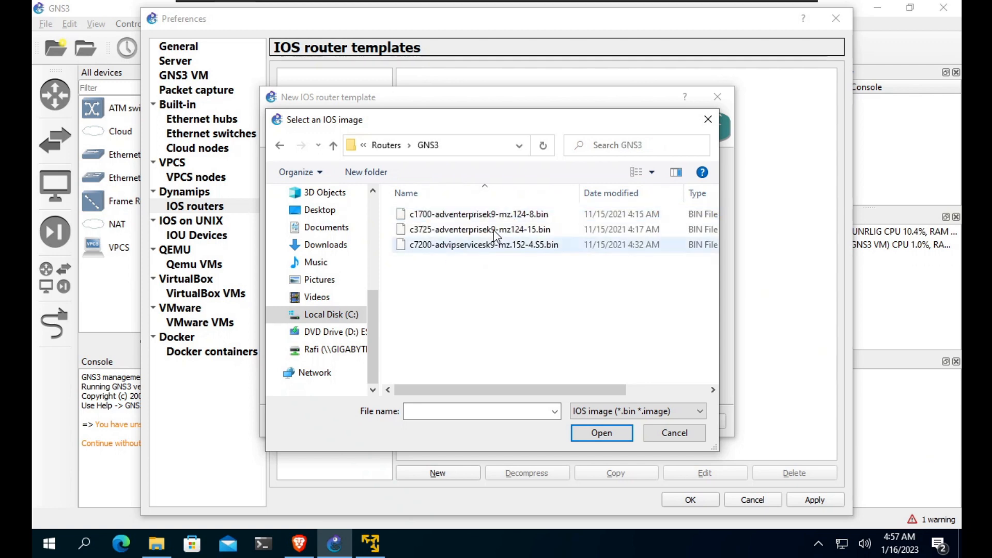
{"action": "left_click", "coordinate": [468, 245]}
{"action": "left_click", "coordinate": [587, 439]}
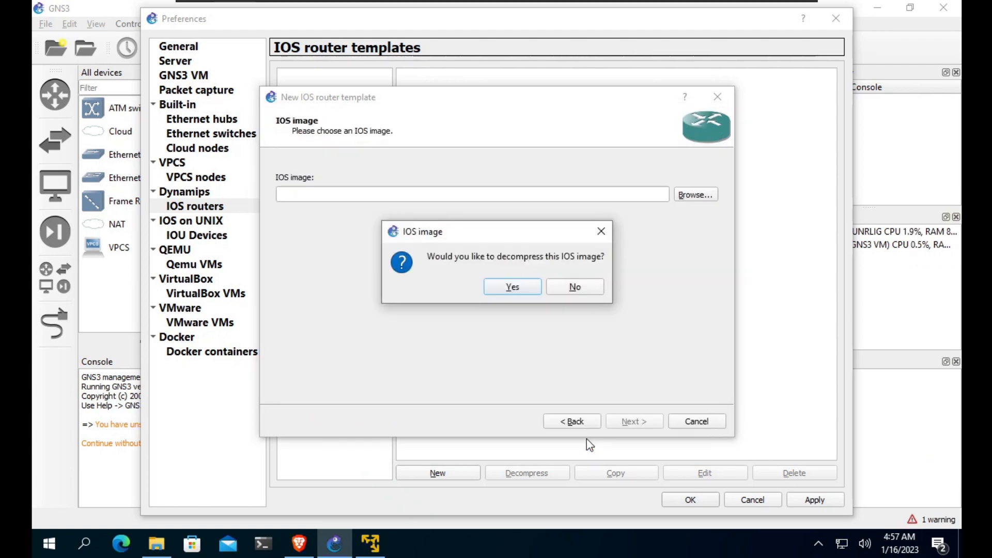
{"action": "left_click", "coordinate": [528, 292]}
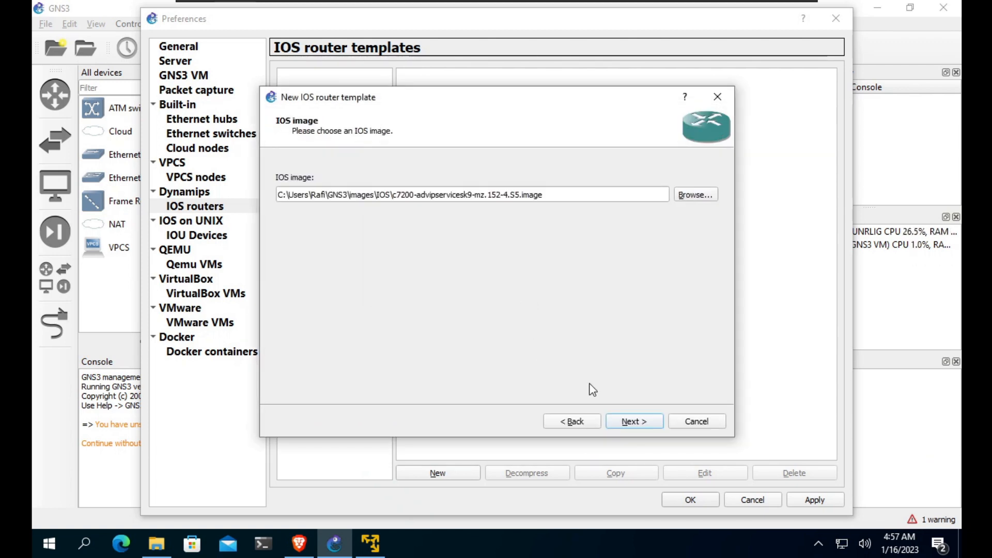
Step: Accept the router's default name and platform, 512 MiB of RAM, and the C7200-IO-FE adapter in slot 0
{"action": "left_click", "coordinate": [633, 421]}
{"action": "left_click", "coordinate": [634, 421]}
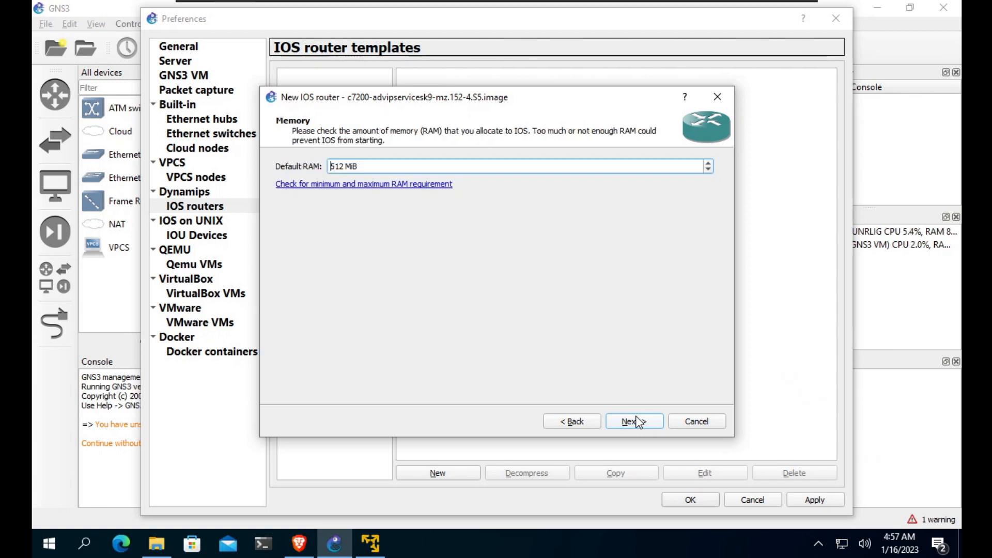
{"action": "left_click", "coordinate": [640, 424]}
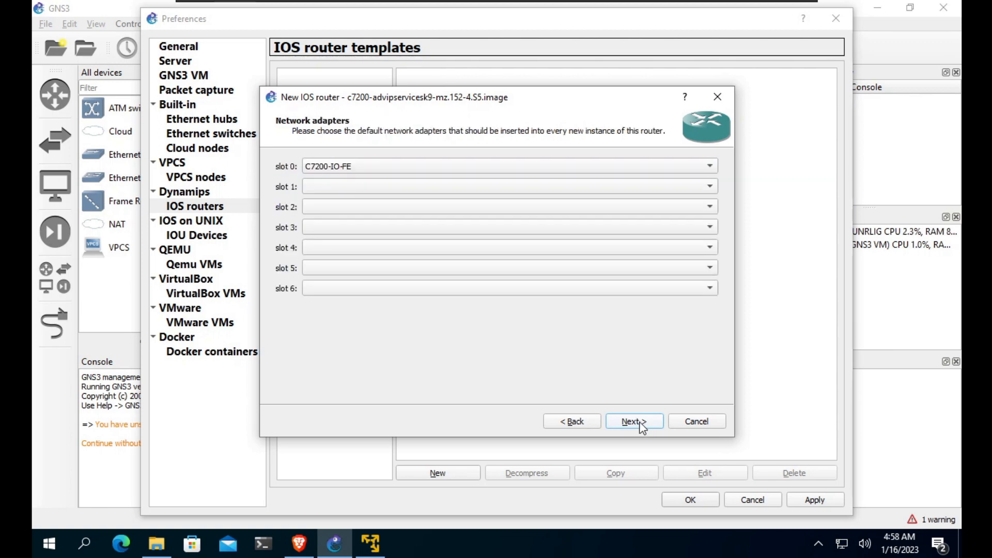
{"action": "left_click", "coordinate": [641, 423]}
Step: Find an Idle-PC value for the c7200 router, finish its template, and save the preferences
{"action": "left_click", "coordinate": [696, 166]}
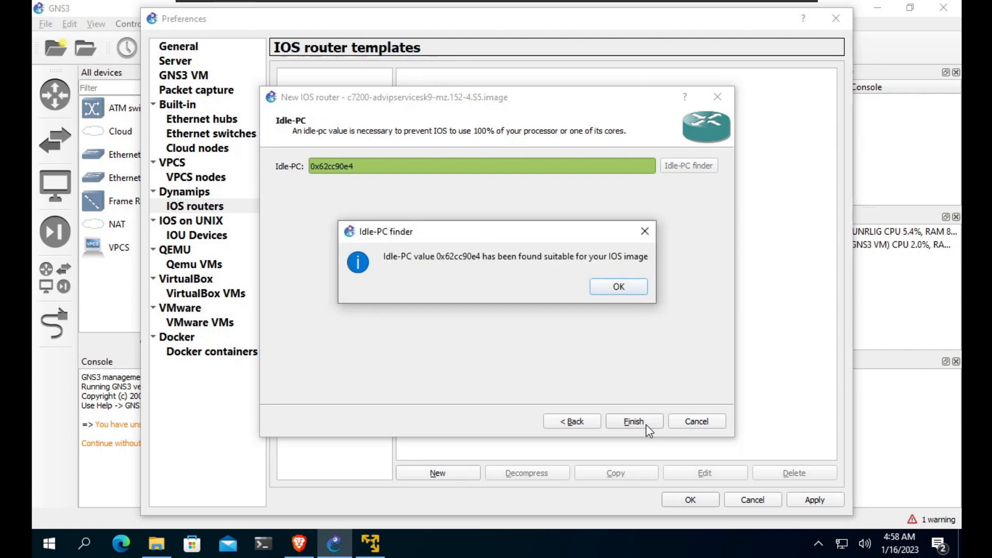
{"action": "left_click", "coordinate": [627, 288]}
{"action": "left_click", "coordinate": [654, 423]}
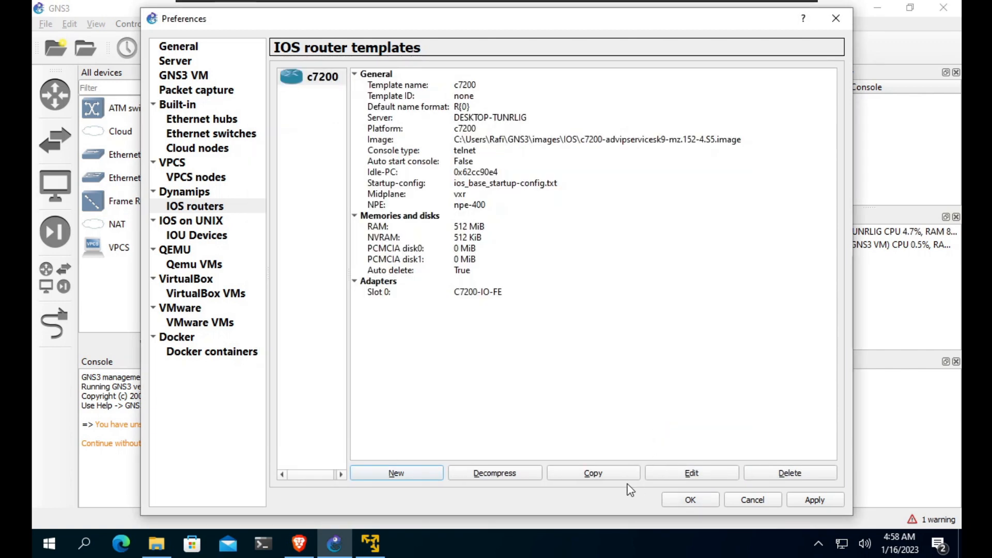
{"action": "left_click", "coordinate": [690, 500]}
Step: In File Explorer, extract the MSEdge.Win10.VMware archive into its current Download folder with 7-Zip
{"action": "left_click", "coordinate": [188, 131]}
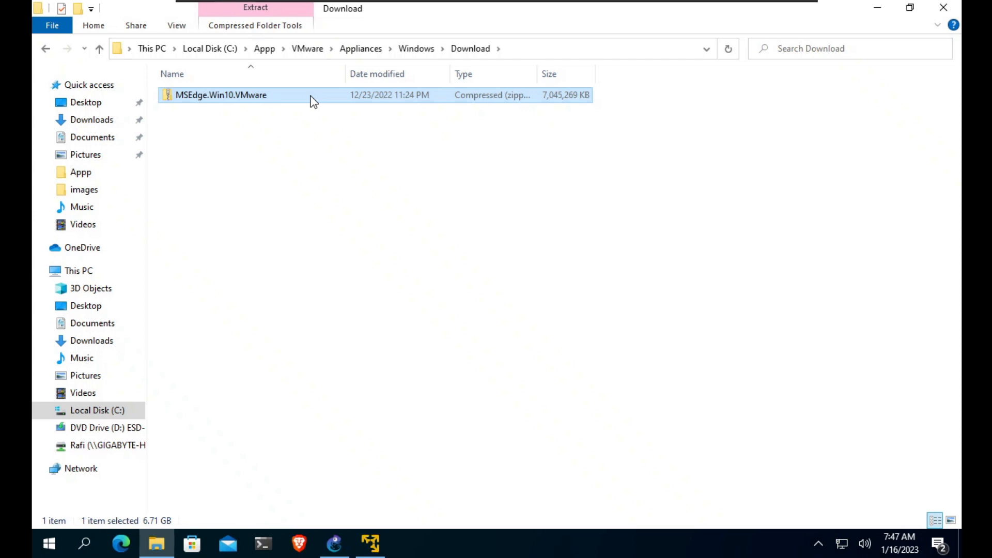
{"action": "double_click", "coordinate": [303, 98]}
{"action": "right_click", "coordinate": [302, 98]}
{"action": "mouse_move", "coordinate": [237, 185]}
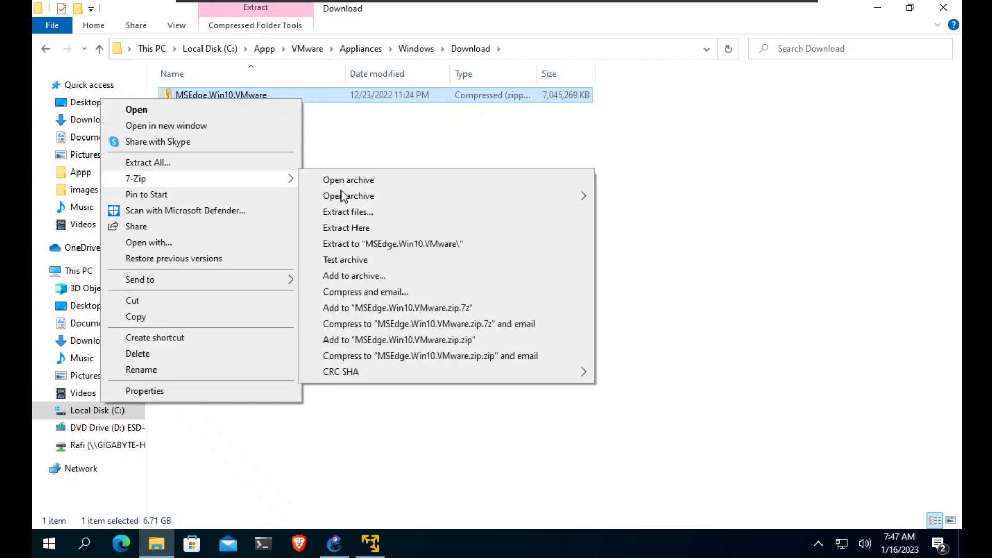
{"action": "left_click", "coordinate": [368, 233]}
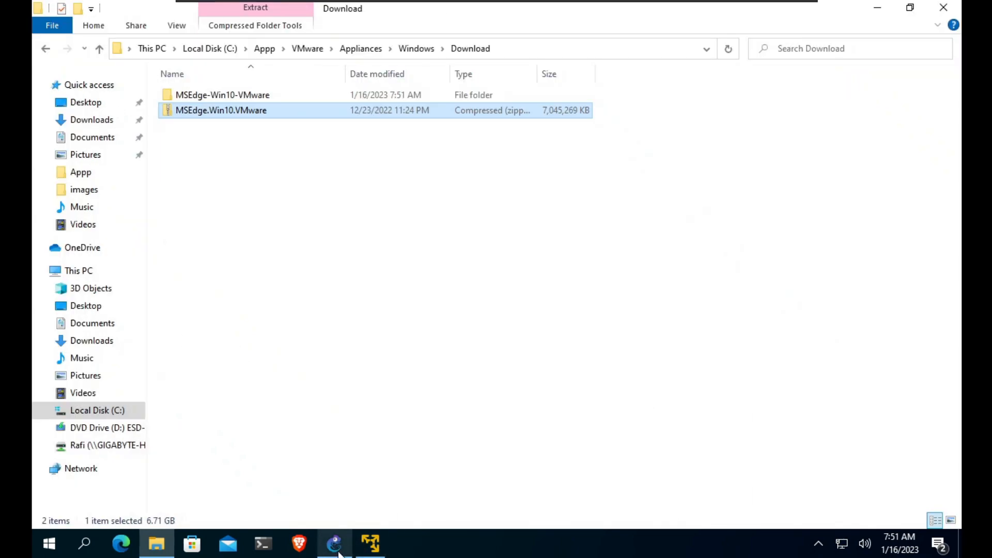
Step: Switch to GNS3 and start installing the second Microsoft Windows guest appliance from the GNS3 server, accepting the default server and Qemu binary
{"action": "left_click", "coordinate": [333, 543]}
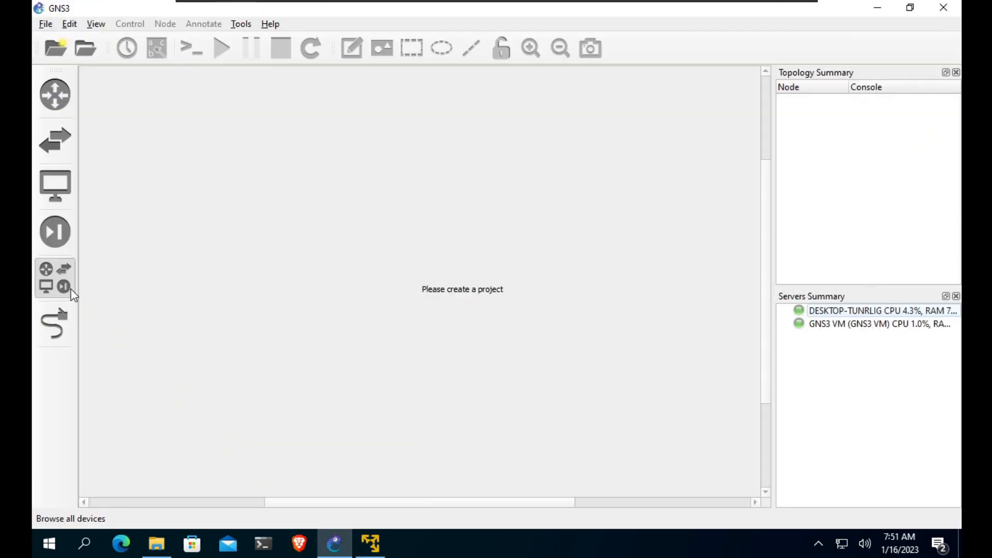
{"action": "left_click", "coordinate": [170, 500]}
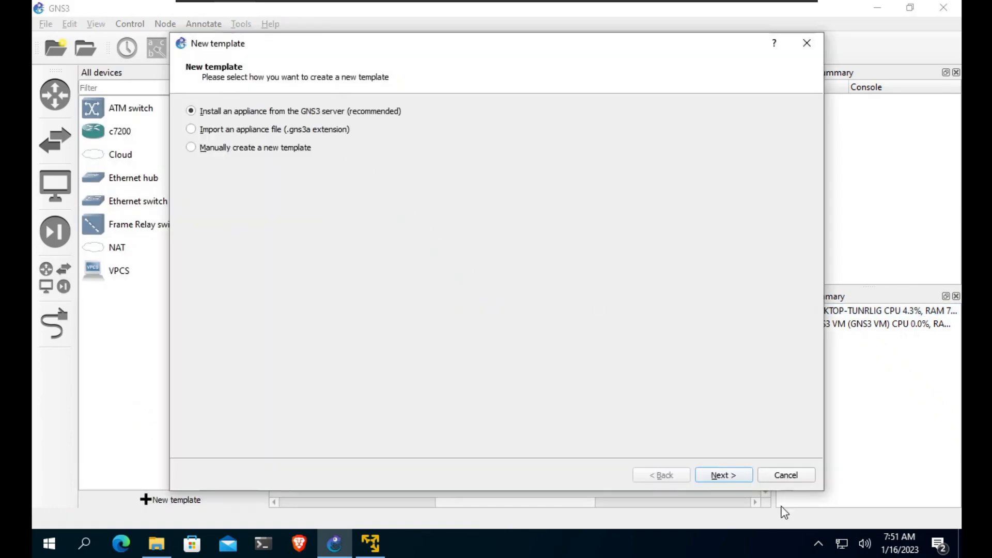
{"action": "left_click", "coordinate": [709, 476]}
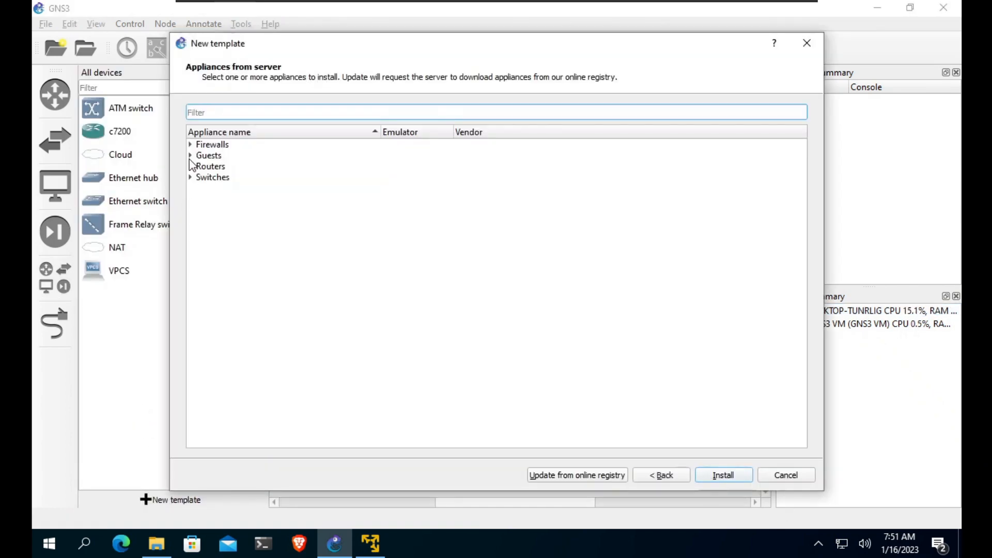
{"action": "left_click", "coordinate": [190, 156]}
{"action": "left_click_drag", "start_coordinate": [802, 207], "coordinate": [776, 422]}
{"action": "left_click", "coordinate": [240, 358]}
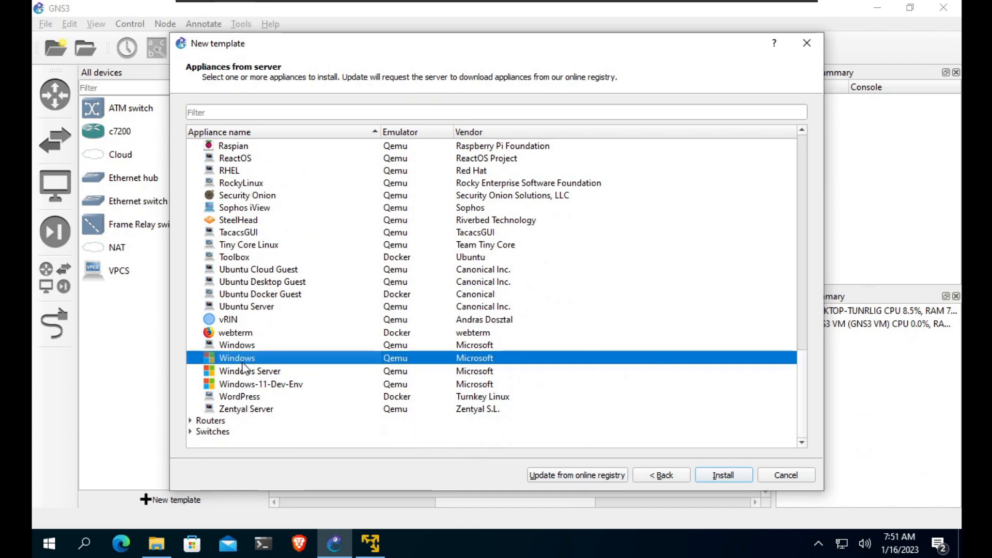
{"action": "left_click", "coordinate": [710, 476]}
{"action": "left_click", "coordinate": [709, 475]}
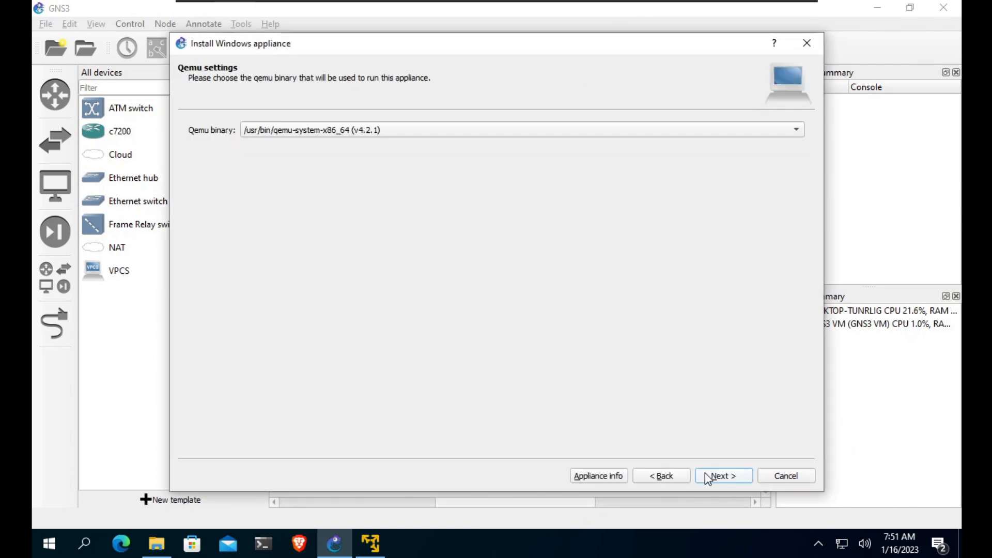
{"action": "left_click", "coordinate": [708, 476]}
Step: Import MSEdge-Win10-VMware-disk1 from Appp\VMware\Appliances\Windows\Download\MSEdge-Win10-VMware on Local Disk (C:) as the Windows 10 w/ Edge disk image
{"action": "left_click", "coordinate": [358, 151]}
{"action": "left_click", "coordinate": [241, 439]}
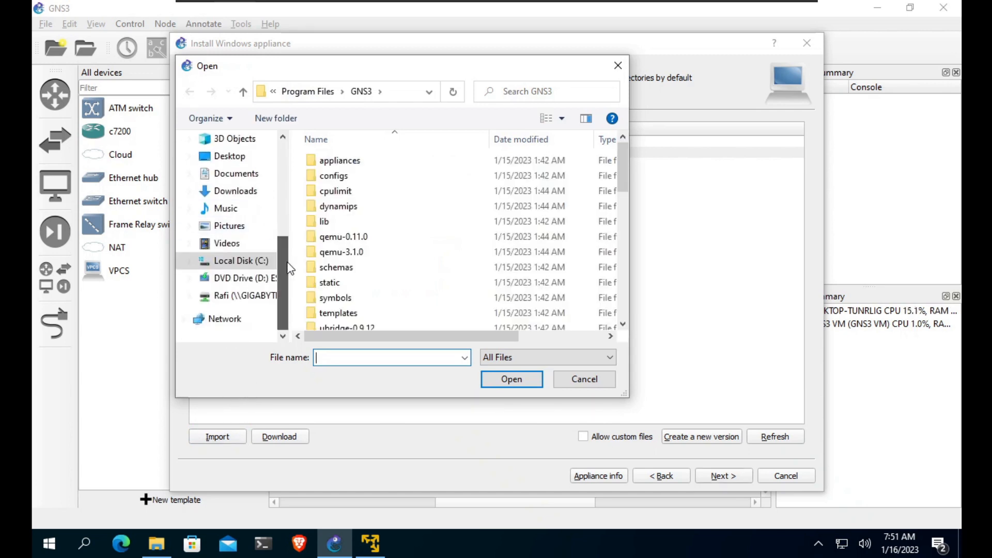
{"action": "left_click", "coordinate": [240, 260]}
{"action": "double_click", "coordinate": [328, 160]}
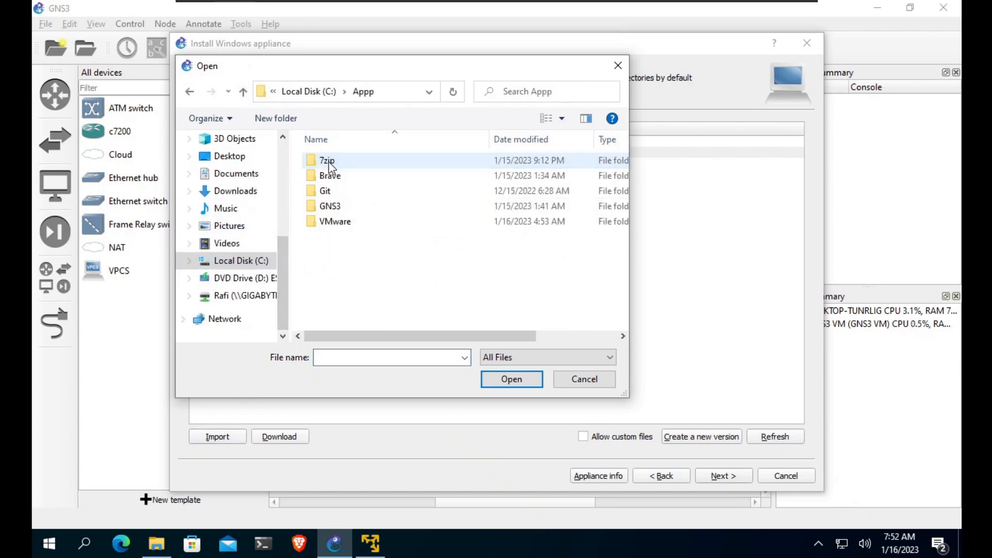
{"action": "double_click", "coordinate": [336, 222]}
{"action": "double_click", "coordinate": [334, 160]}
{"action": "double_click", "coordinate": [335, 176]}
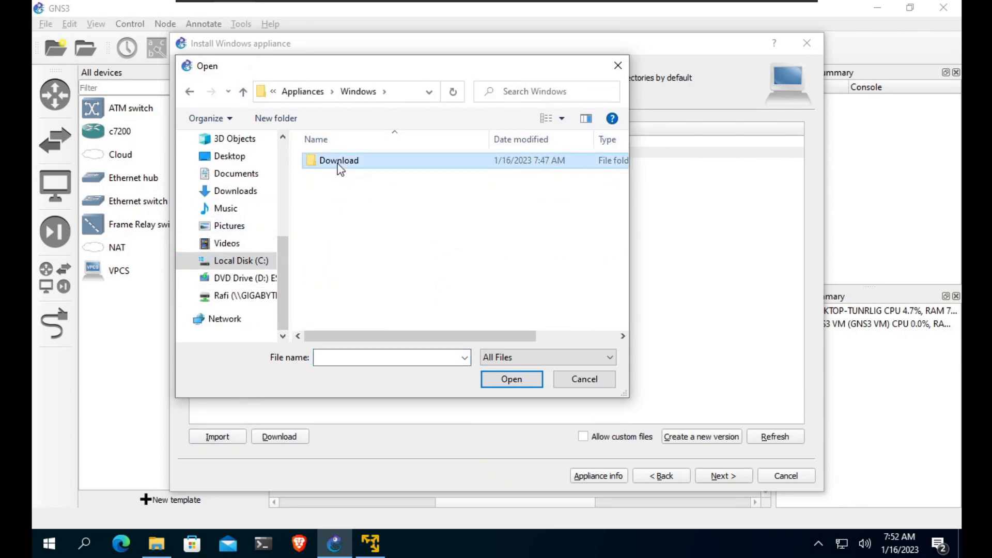
{"action": "double_click", "coordinate": [335, 162]}
{"action": "double_click", "coordinate": [416, 161]}
{"action": "left_click", "coordinate": [417, 191]}
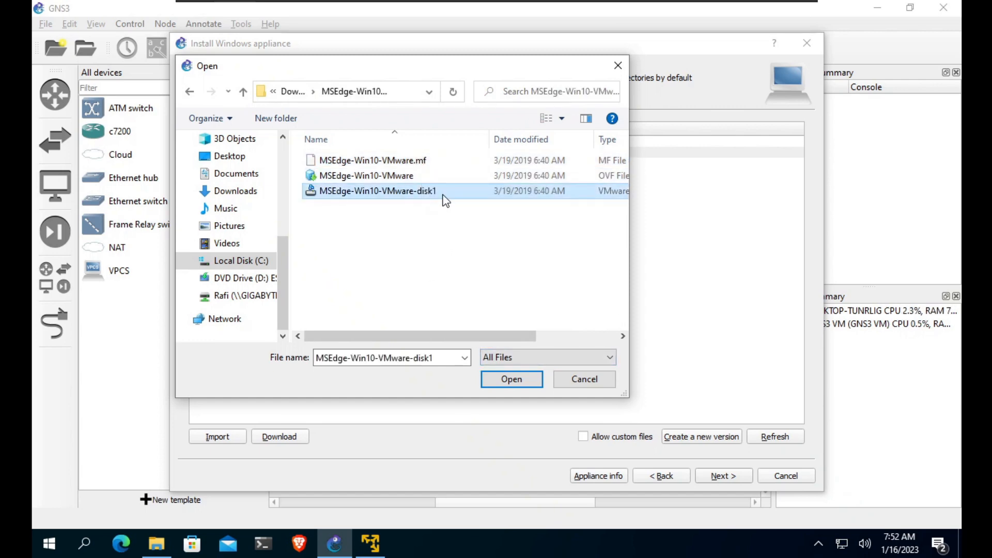
{"action": "left_click", "coordinate": [520, 380]}
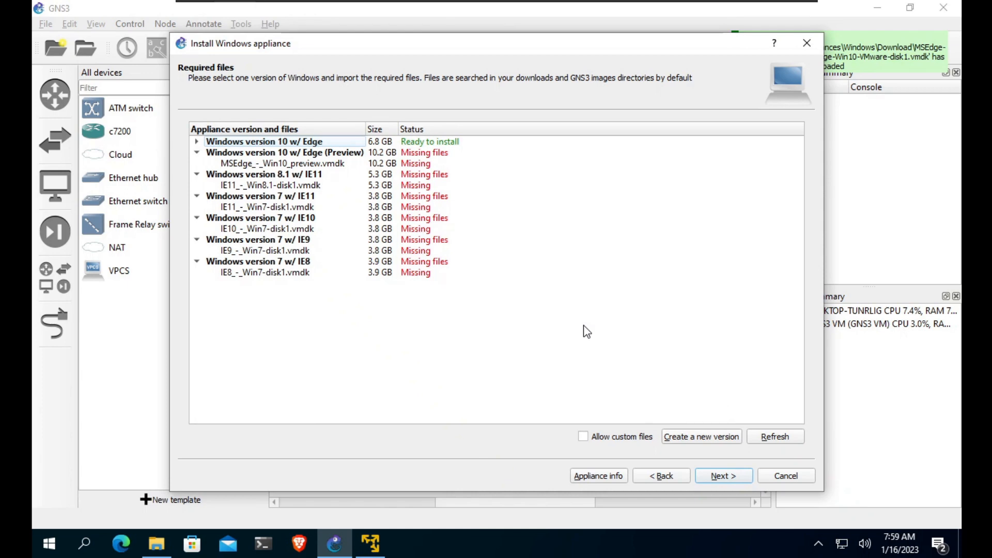
Step: Install Windows version 10 w/ Edge, review its usage instructions, and finish the template
{"action": "left_click", "coordinate": [716, 477]}
{"action": "left_click", "coordinate": [527, 287]}
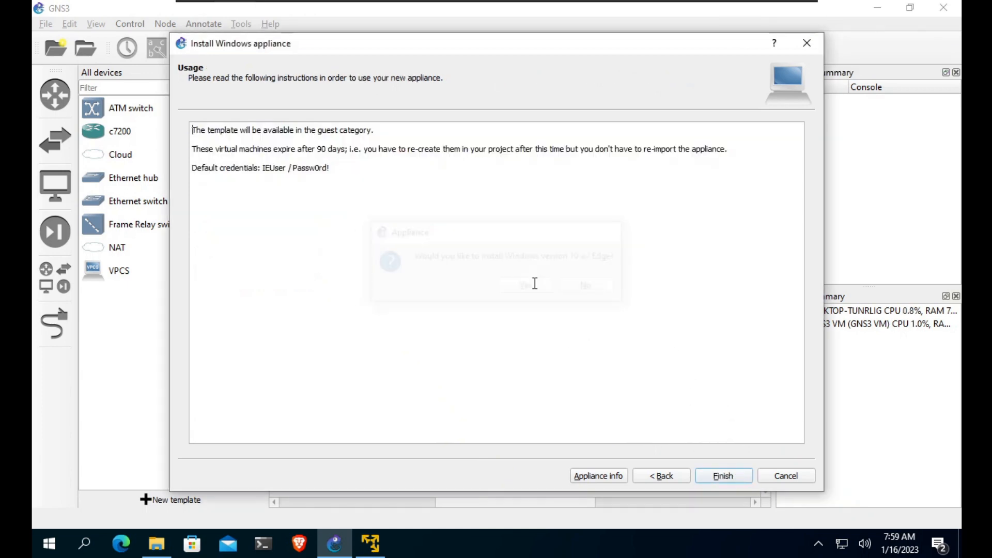
{"action": "left_click_drag", "start_coordinate": [357, 188], "coordinate": [198, 132]}
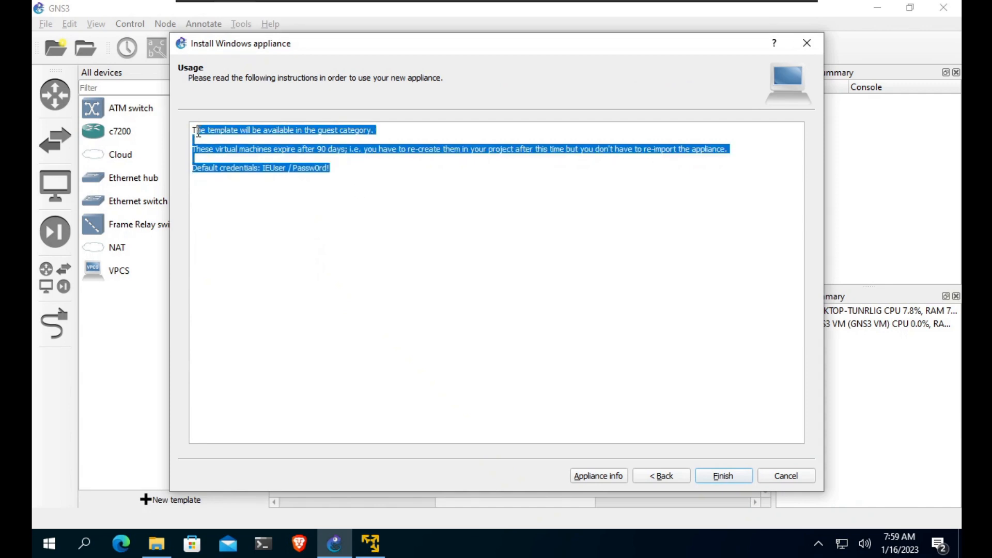
{"action": "left_click", "coordinate": [728, 476]}
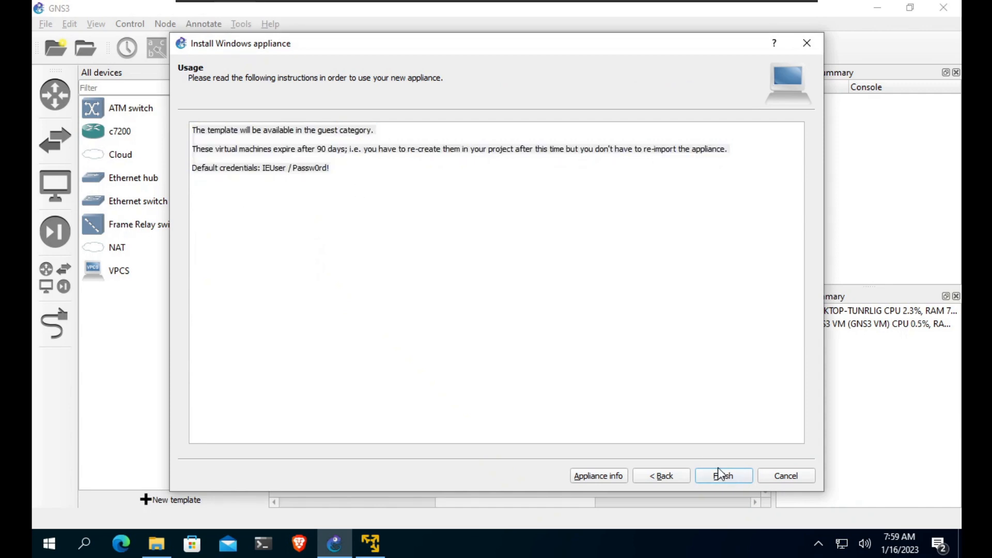
{"action": "left_click", "coordinate": [649, 297]}
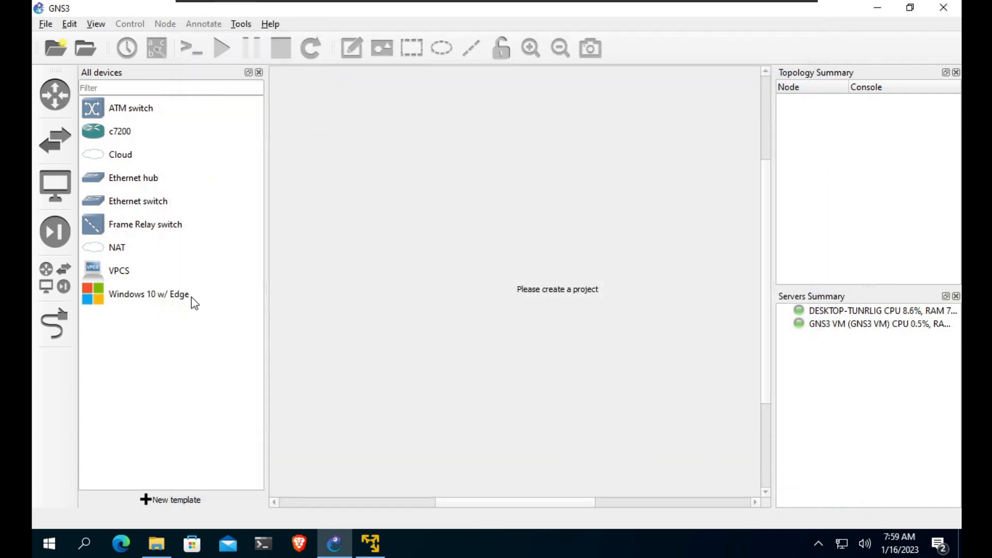
{"action": "left_click", "coordinate": [191, 300]}
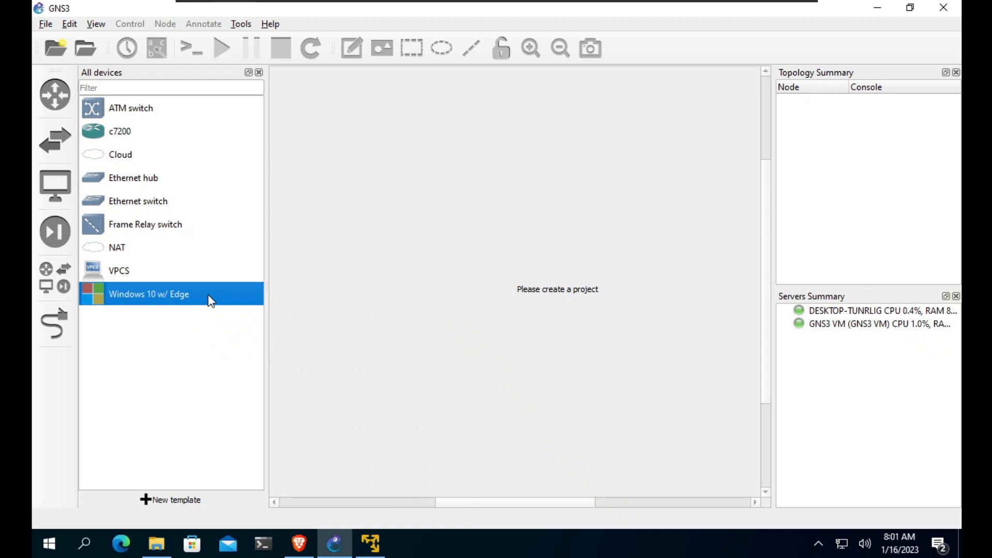
Step: Start installing the Qemu-based Kali Linux guest appliance from the GNS3 server on the GNS3 VM with the default Qemu binary
{"action": "left_click", "coordinate": [184, 500]}
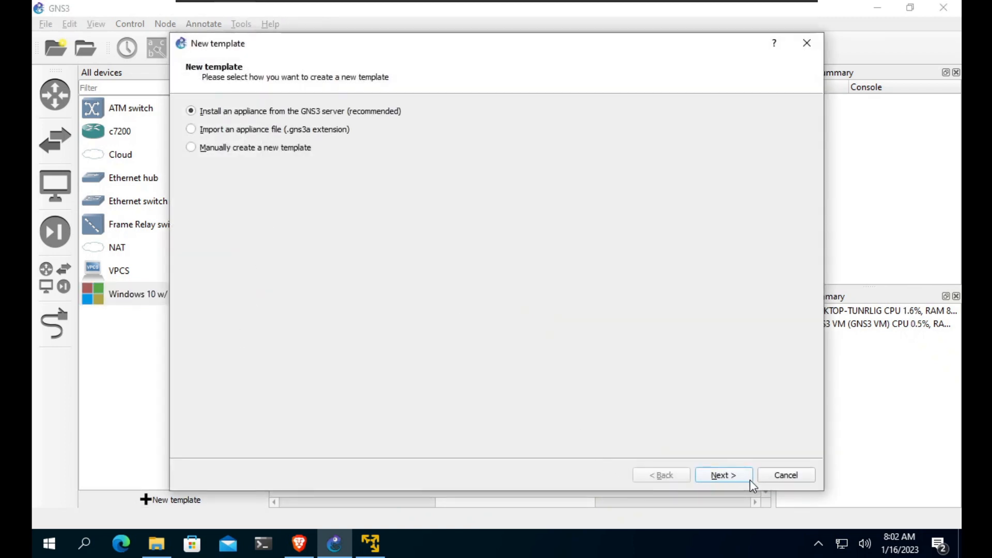
{"action": "left_click", "coordinate": [750, 480]}
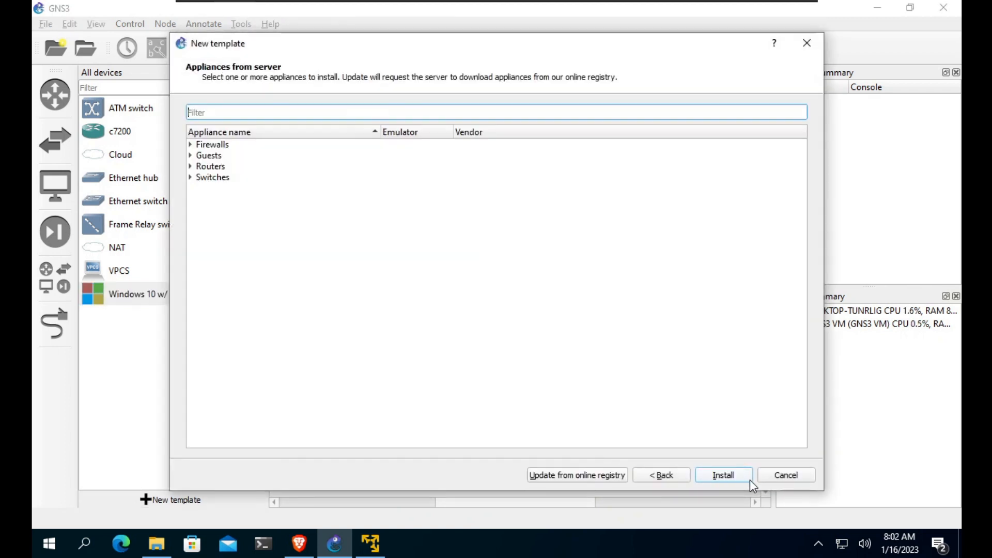
{"action": "left_click", "coordinate": [191, 155]}
{"action": "left_click_drag", "start_coordinate": [802, 194], "coordinate": [814, 310]}
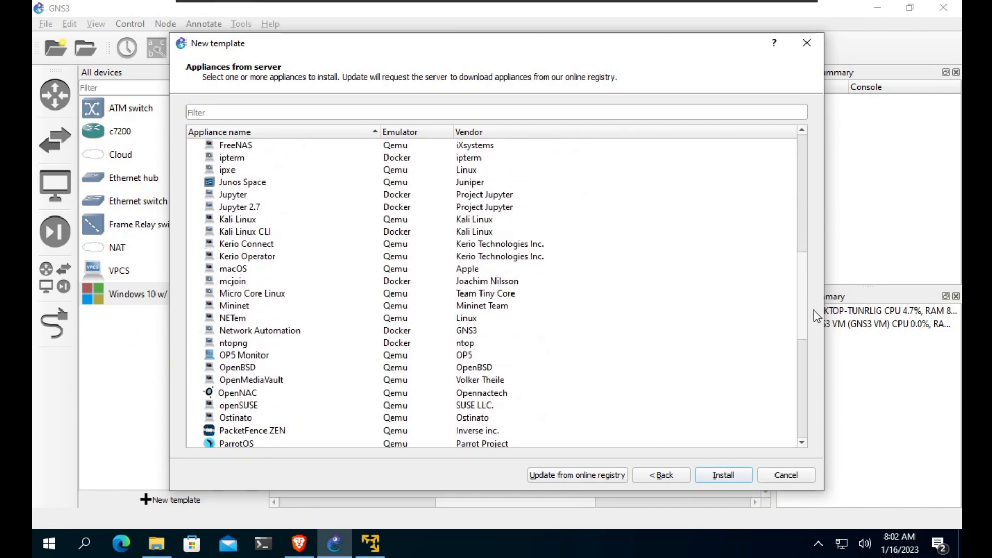
{"action": "left_click", "coordinate": [244, 221]}
{"action": "left_click", "coordinate": [736, 476]}
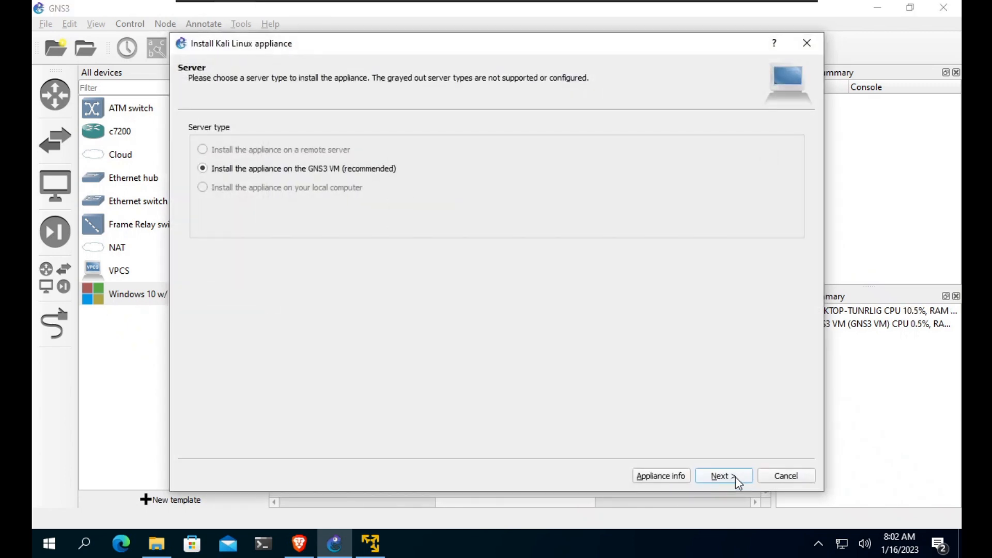
{"action": "left_click", "coordinate": [736, 477]}
{"action": "left_click", "coordinate": [736, 477]}
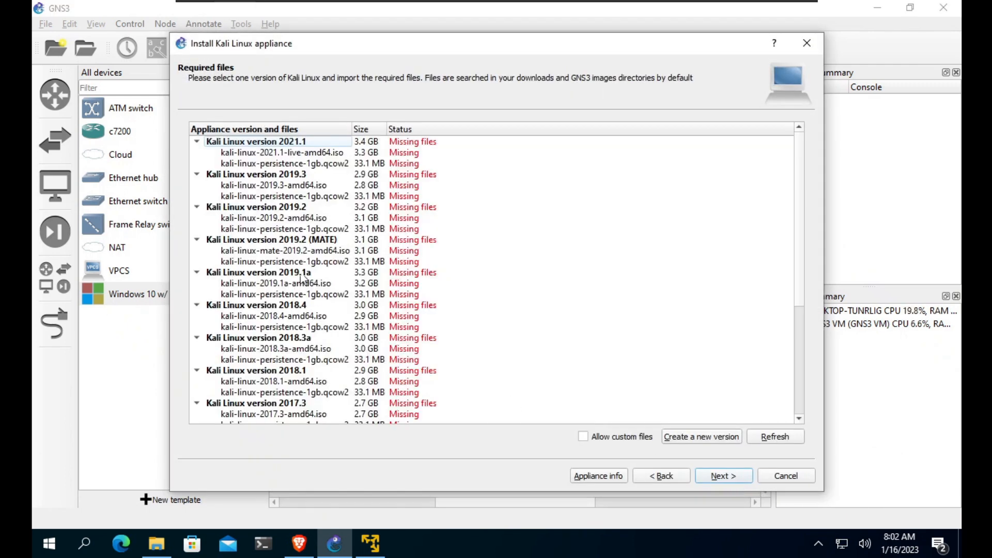
Step: Request browser downloads of kali-linux-2019.3-amd64.iso and kali-linux-persistence-1gb.qcow2 for Kali Linux version 2019.3
{"action": "left_click", "coordinate": [284, 185]}
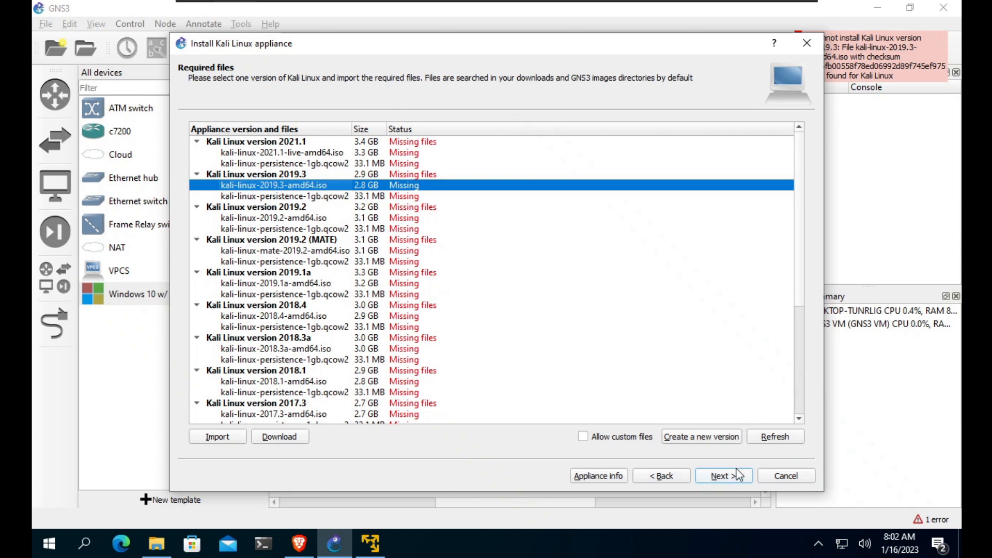
{"action": "left_click", "coordinate": [289, 442]}
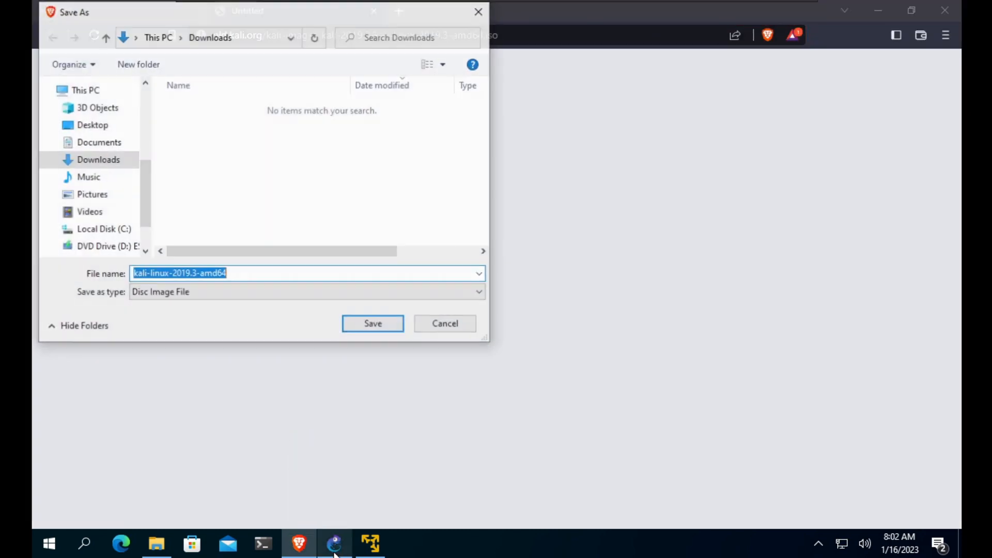
{"action": "left_click", "coordinate": [334, 550]}
{"action": "left_click", "coordinate": [321, 196]}
{"action": "left_click", "coordinate": [279, 437]}
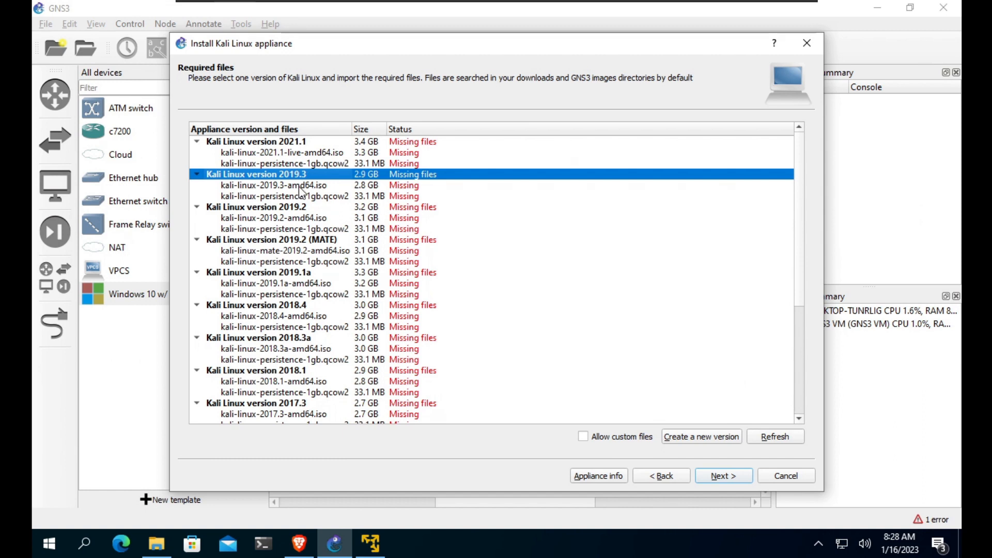
Step: Import kali-linux-persistence-1gb.qcow2 from the Appliances\Kali\Download folder as the persistence disk for Kali Linux version 2019.3
{"action": "left_click", "coordinate": [318, 197]}
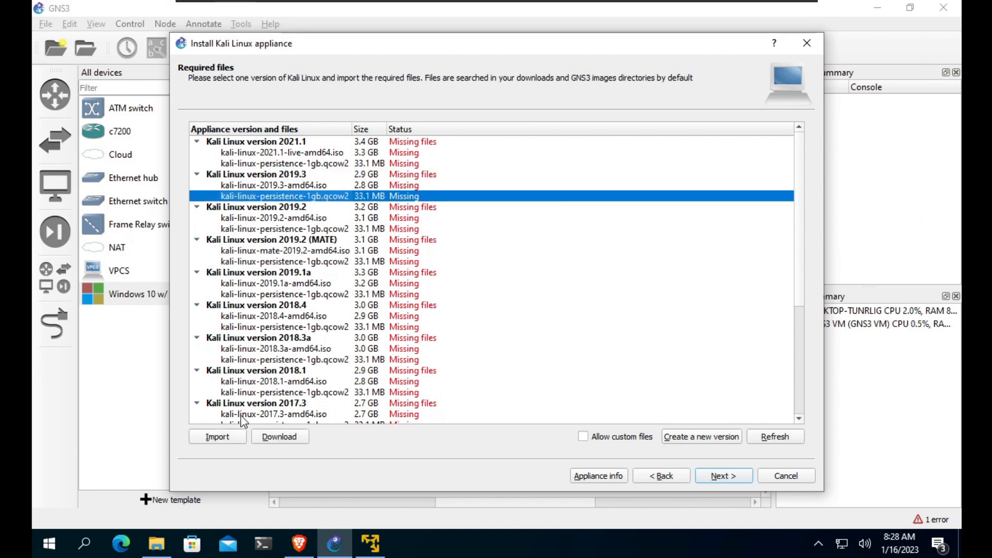
{"action": "left_click", "coordinate": [234, 441]}
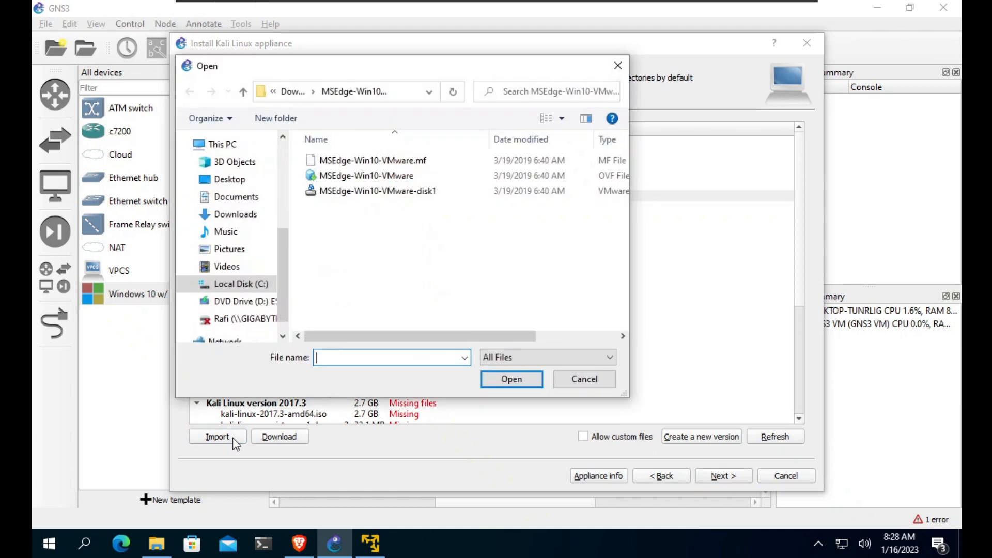
{"action": "key", "text": "alt+Up"}
{"action": "key", "text": "alt+Up"}
{"action": "key", "text": "alt+Up"}
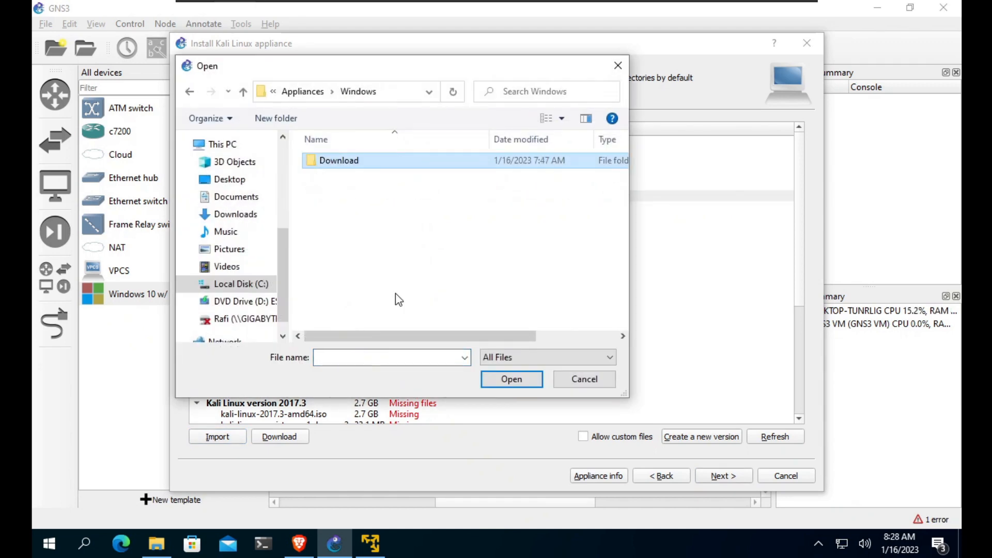
{"action": "key", "text": "Up"}
{"action": "key", "text": "Up"}
{"action": "key", "text": "Return"}
{"action": "key", "text": "Down"}
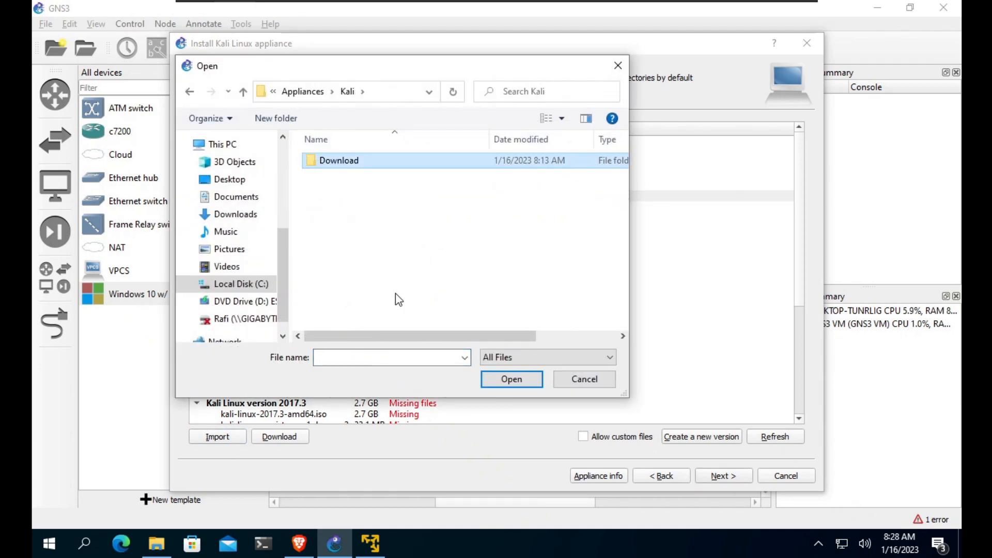
{"action": "key", "text": "Return"}
{"action": "key", "text": "Down"}
{"action": "key", "text": "Down"}
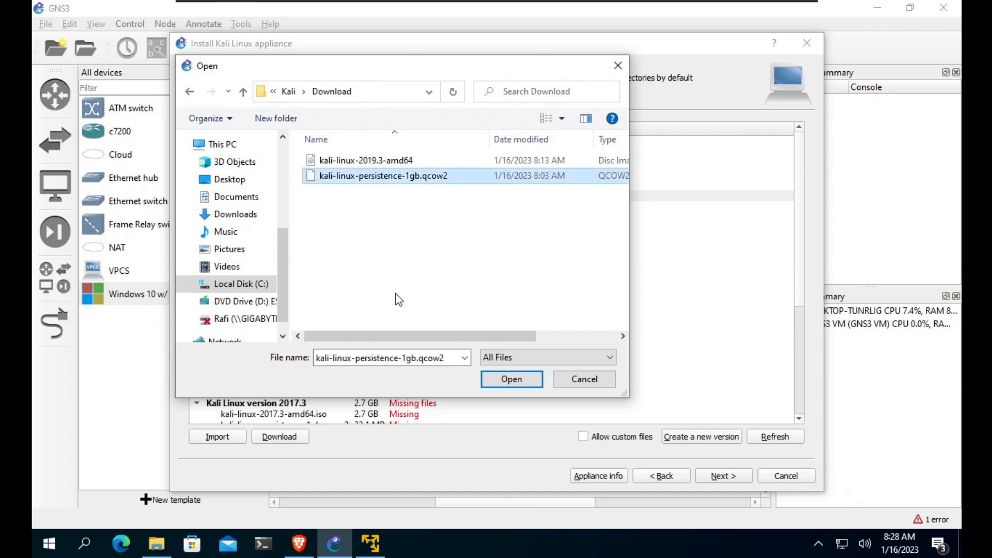
{"action": "key", "text": "Return"}
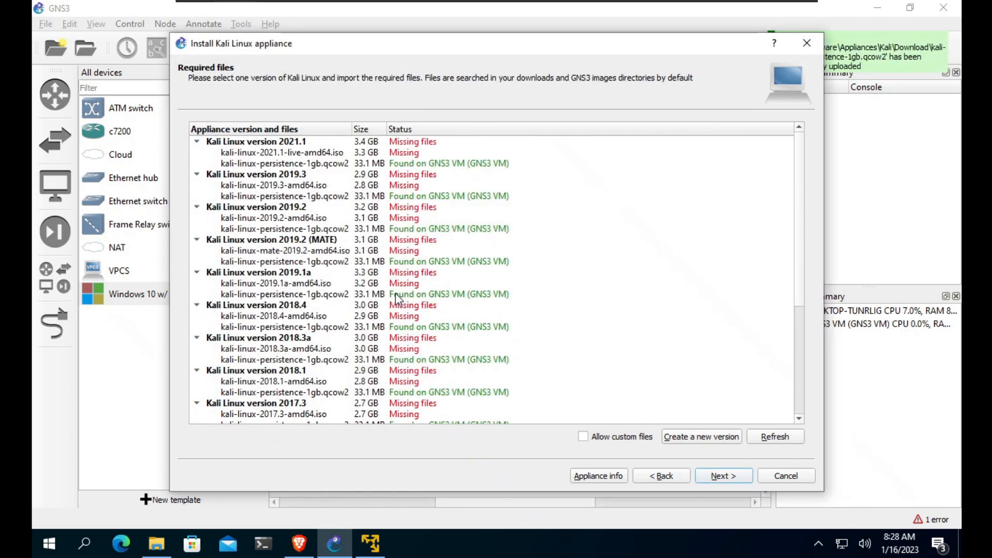
Step: Import the kali-linux-2019.3-amd64 disc image from the Kali\Download folder for Kali Linux version 2019.3
{"action": "left_click", "coordinate": [321, 184]}
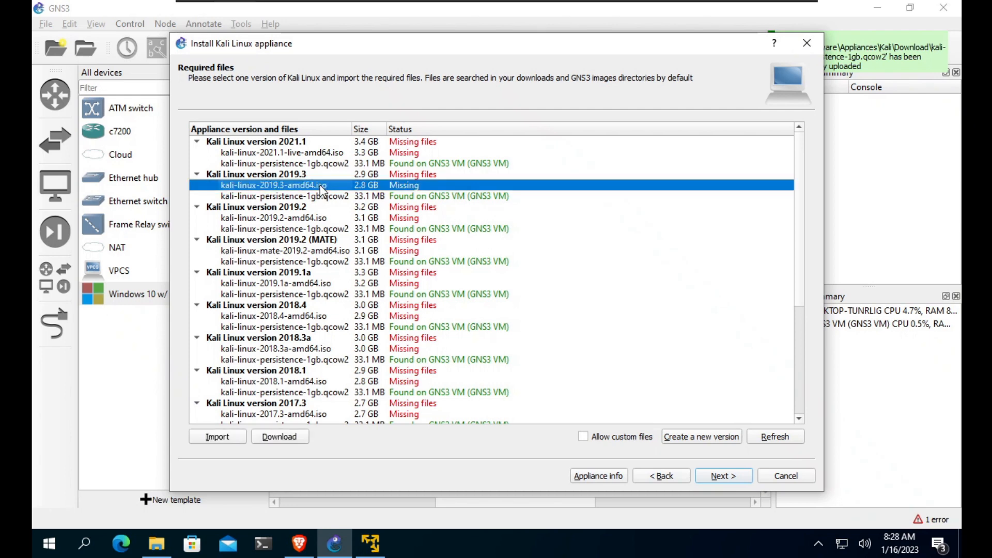
{"action": "left_click", "coordinate": [230, 438]}
{"action": "left_click", "coordinate": [366, 161]}
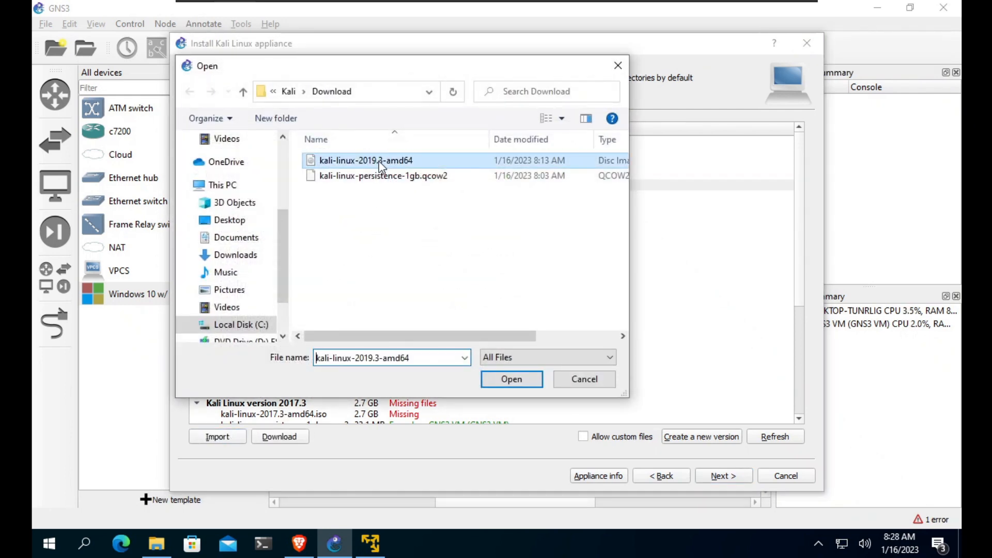
{"action": "left_click", "coordinate": [510, 379]}
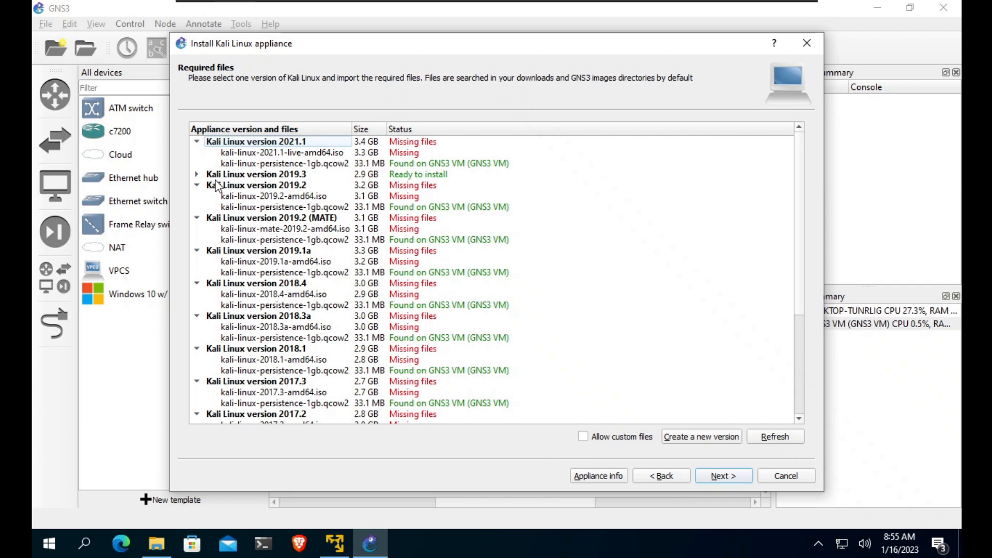
Step: Install Kali Linux version 2019.3, finish its template, and select it in the device list
{"action": "left_click", "coordinate": [196, 176]}
{"action": "left_click", "coordinate": [310, 175]}
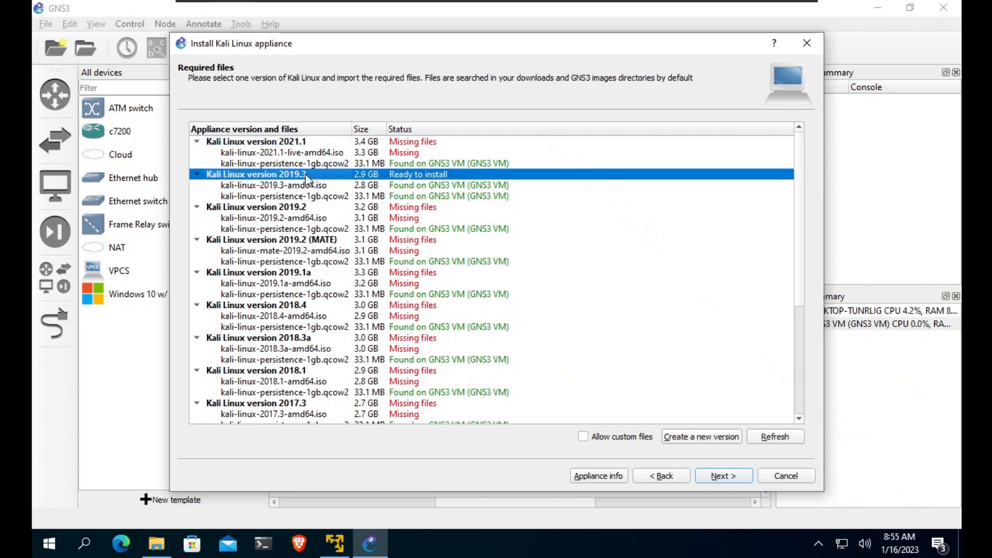
{"action": "left_click", "coordinate": [733, 478]}
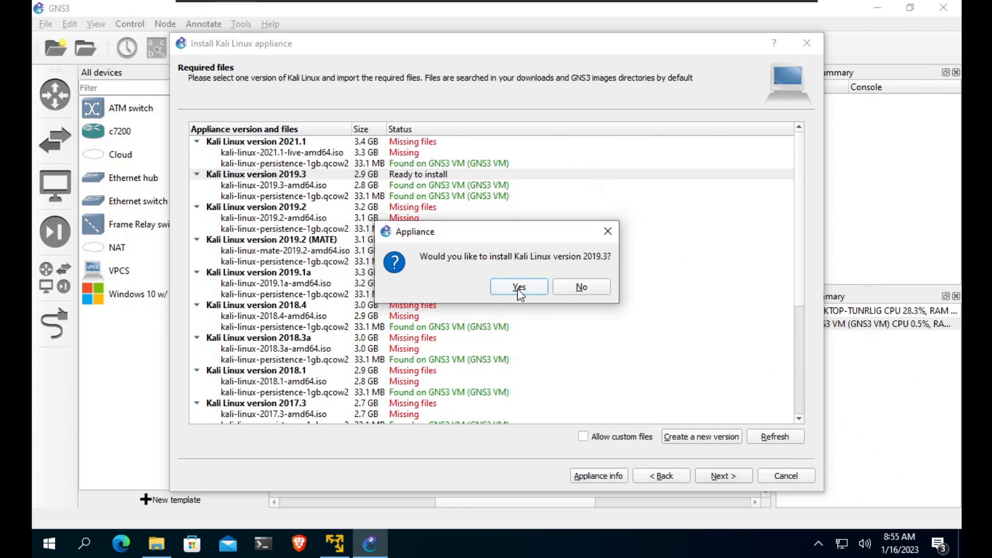
{"action": "left_click", "coordinate": [519, 287]}
{"action": "left_click", "coordinate": [721, 473]}
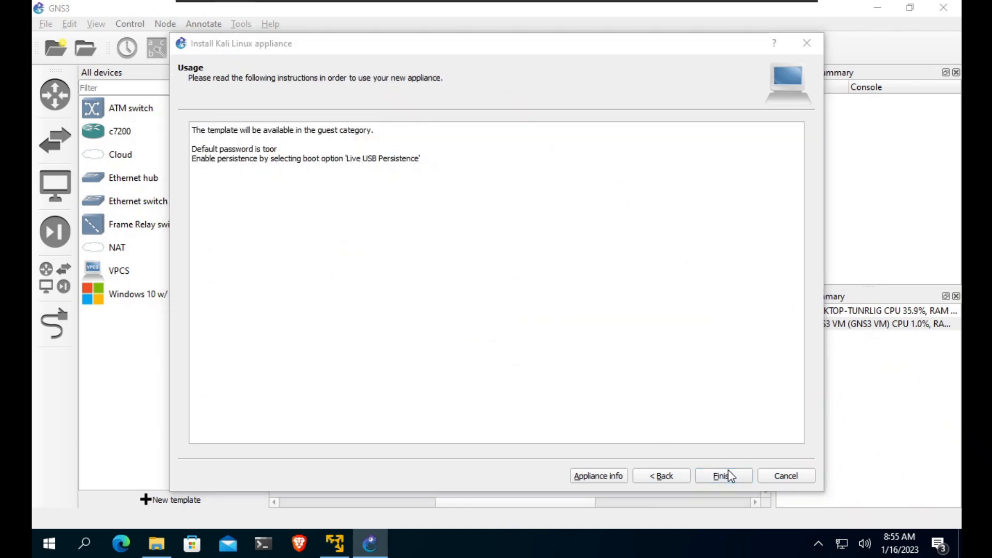
{"action": "left_click", "coordinate": [629, 288]}
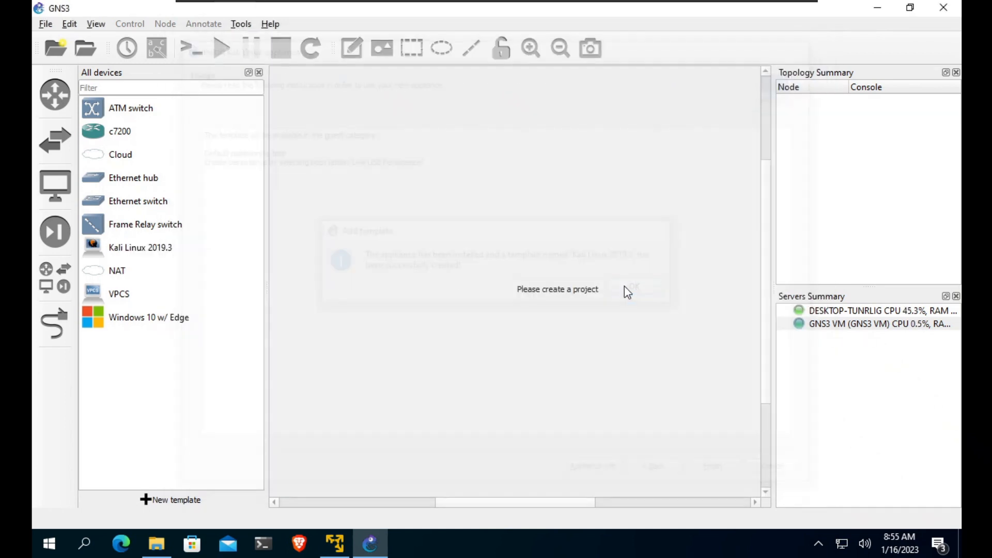
{"action": "left_click", "coordinate": [191, 254]}
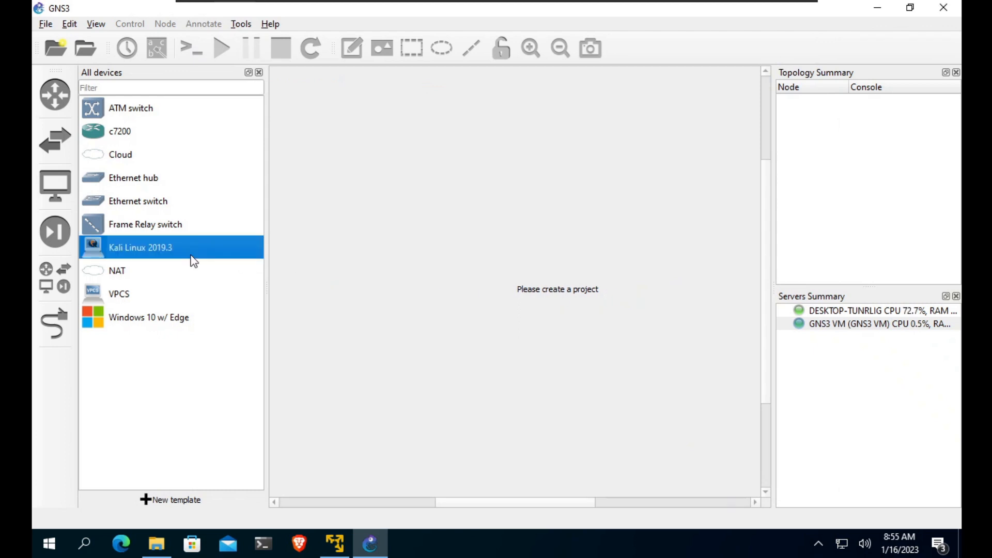